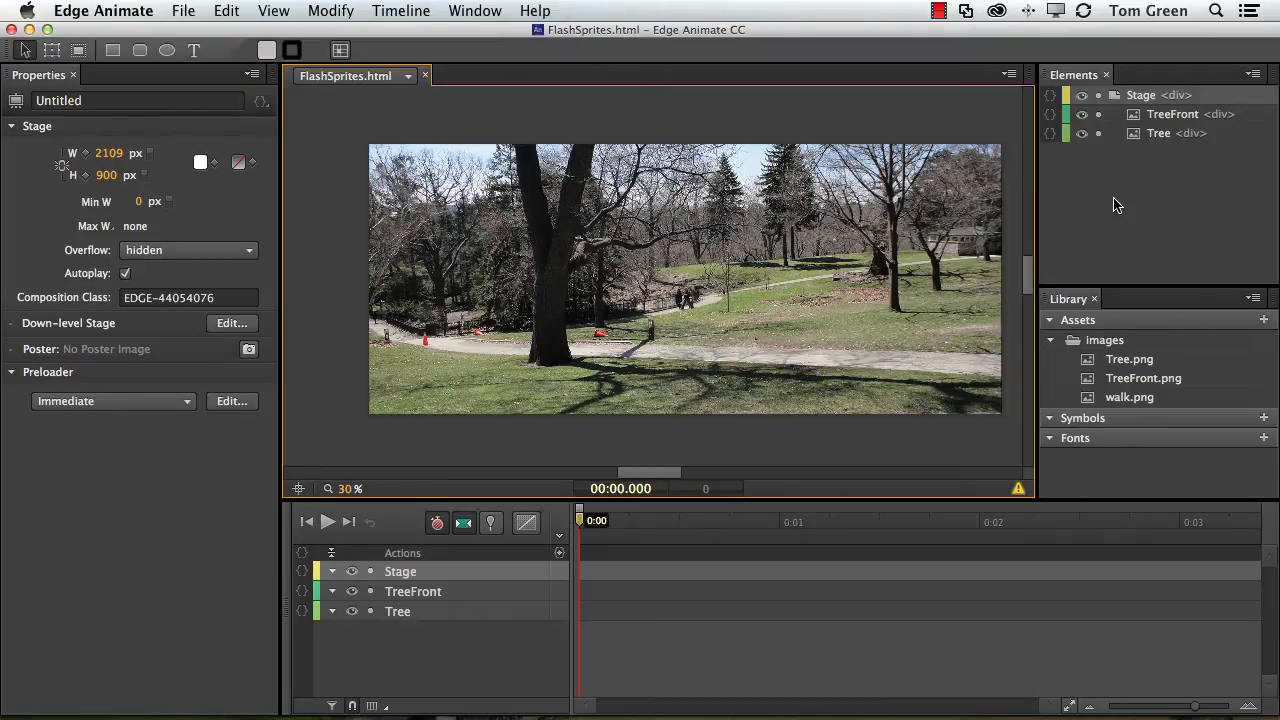
Toggle the visibility of the TreeFront and Tree elements off and back on to inspect the layers.
left_click(1082, 115)
left_click(1082, 115)
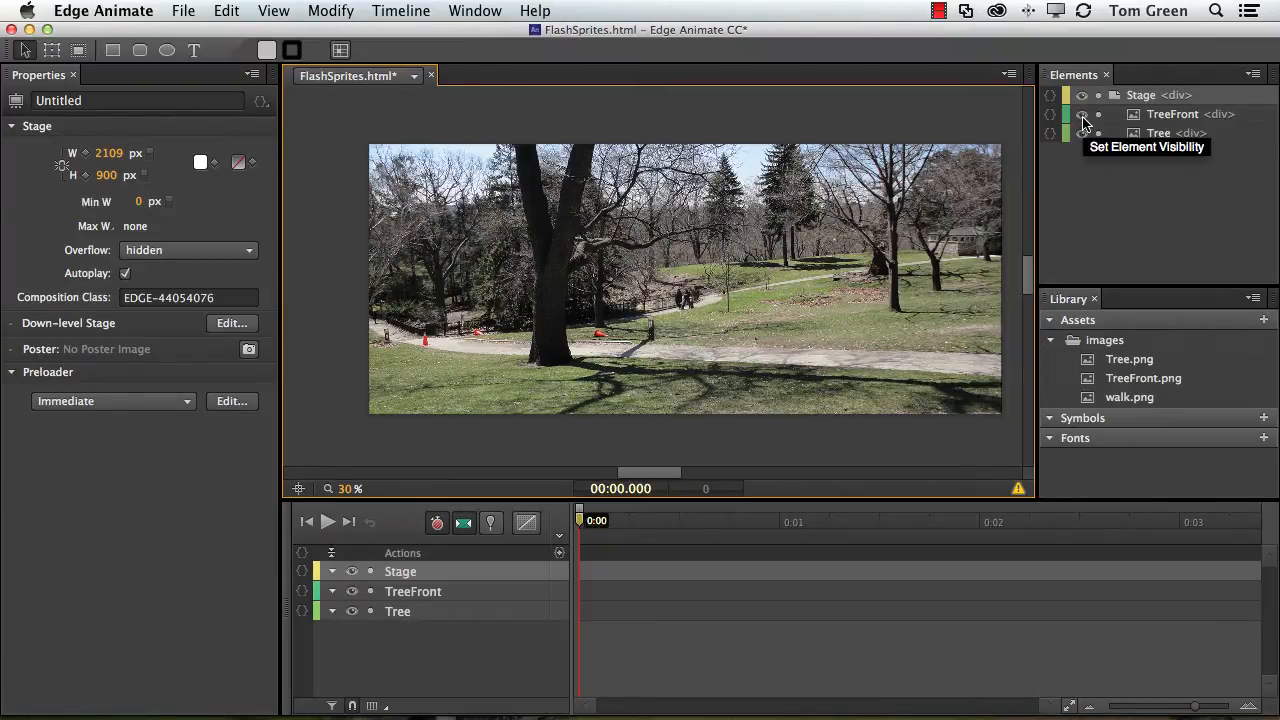
left_click(1081, 133)
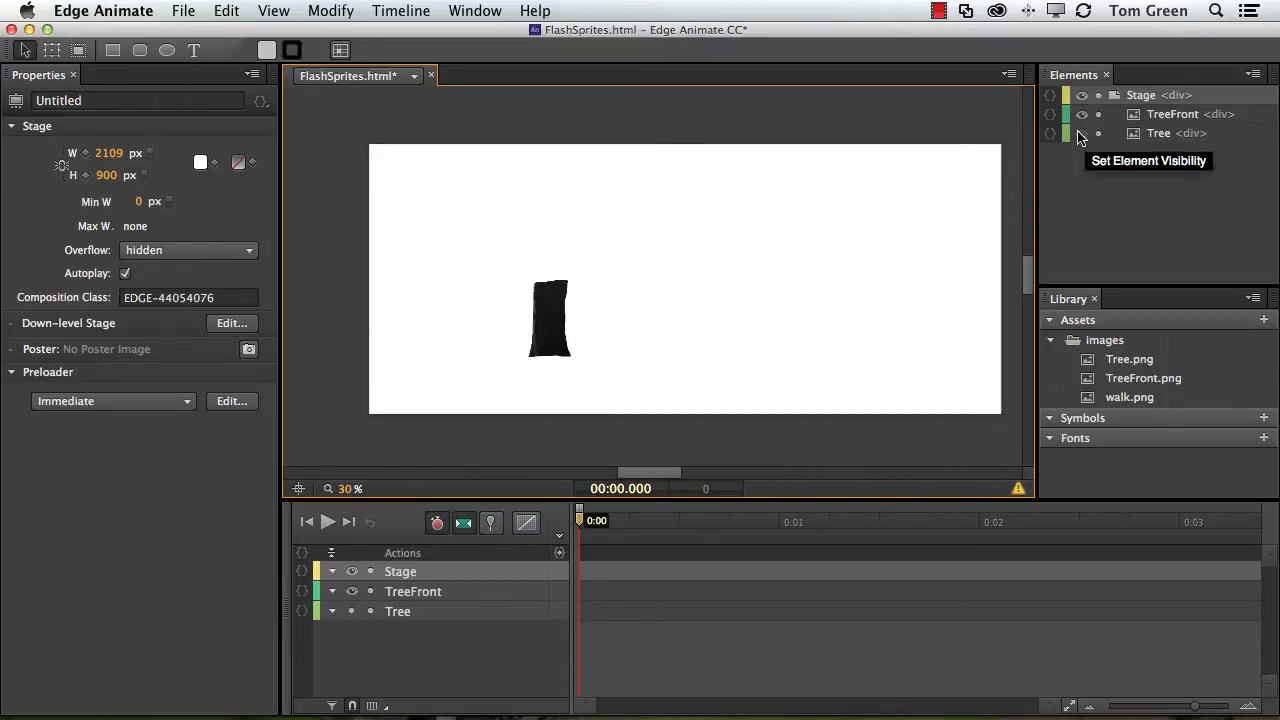
left_click(1081, 133)
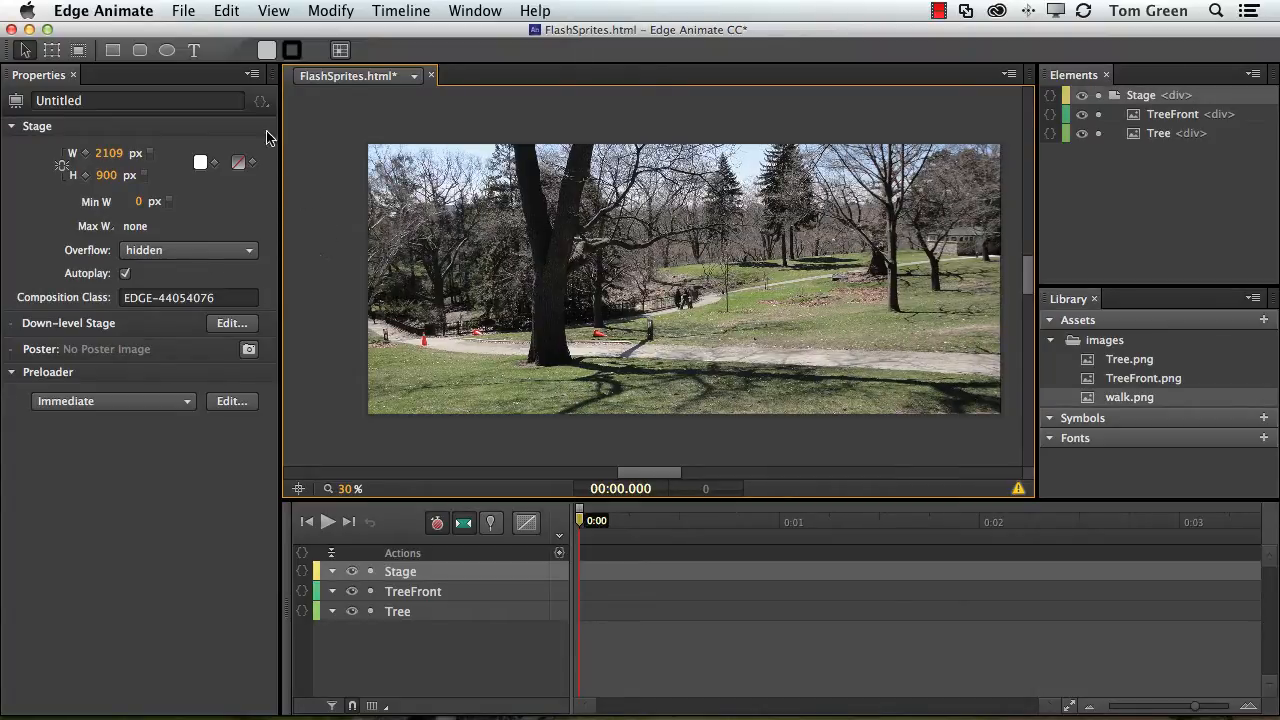
Draw a rectangle about 275 by 423 px on the stage with the Rectangle tool.
left_click(113, 51)
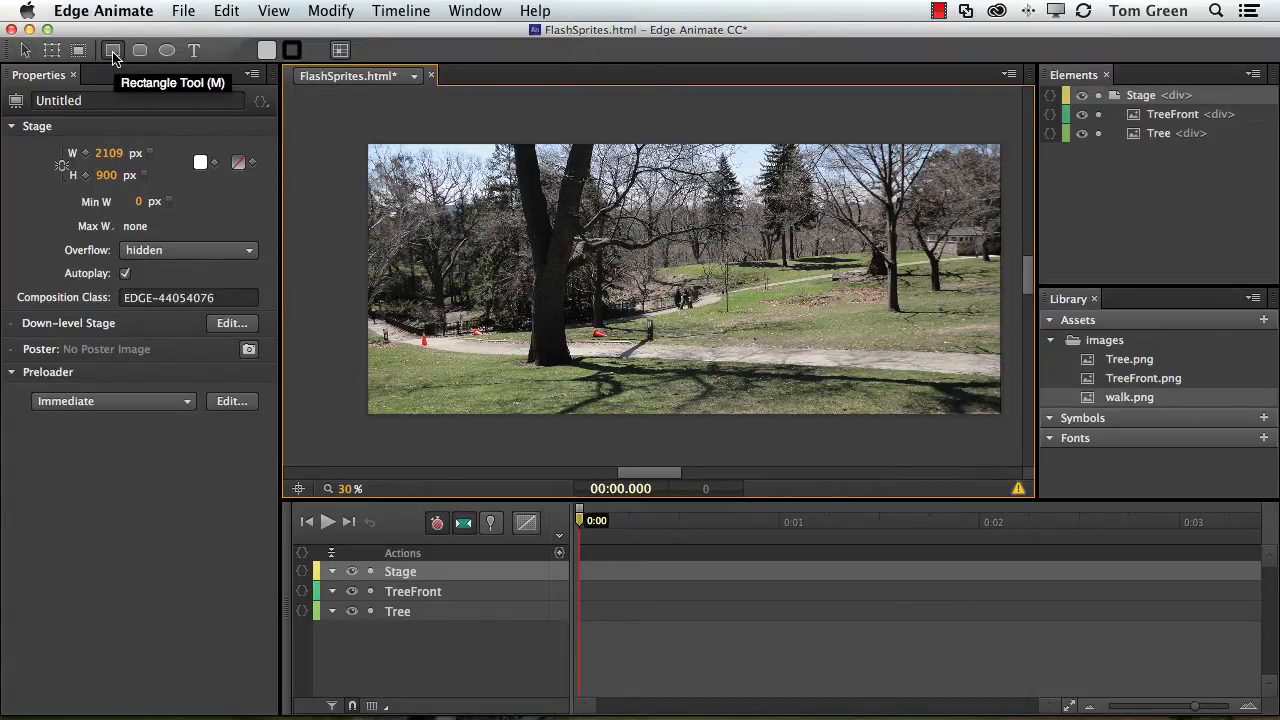
mouse_move(628, 247)
left_mouse_down()
mouse_move(716, 348)
mouse_move(710, 373)
left_mouse_up()
key("v")
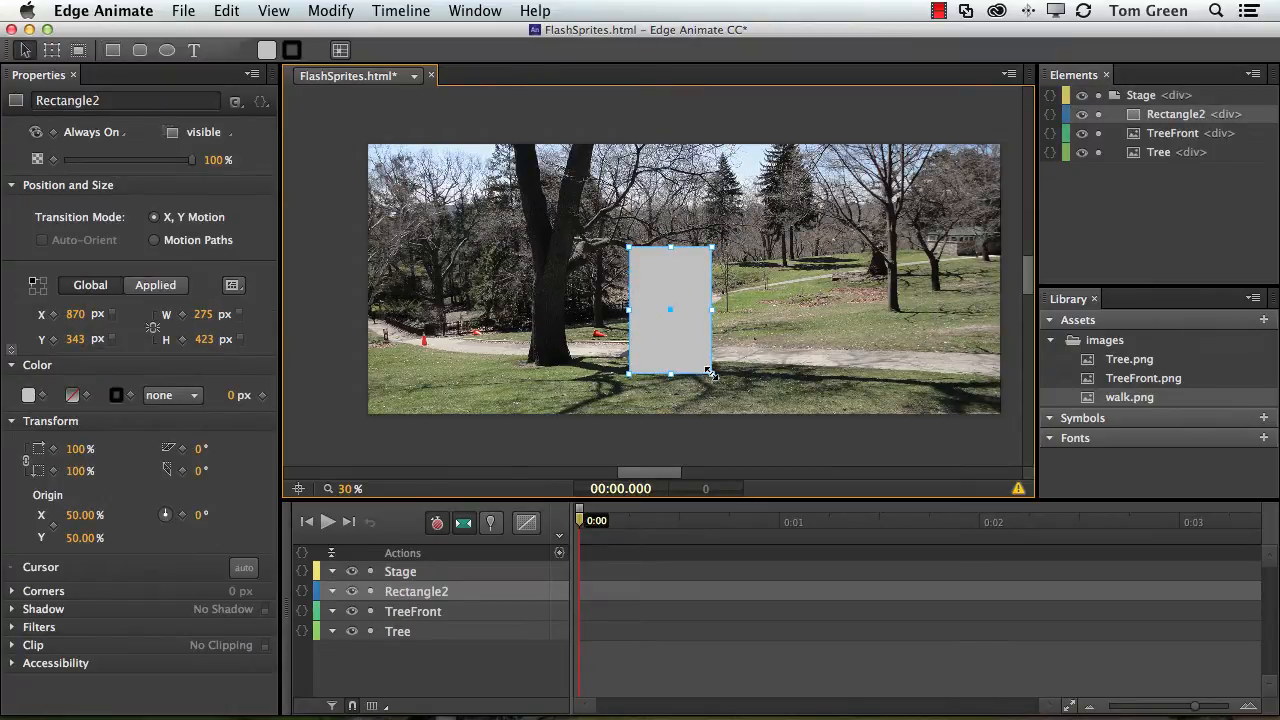
Set the rectangle's width to 170 px and height to 250 px.
left_click(204, 315)
type("1")
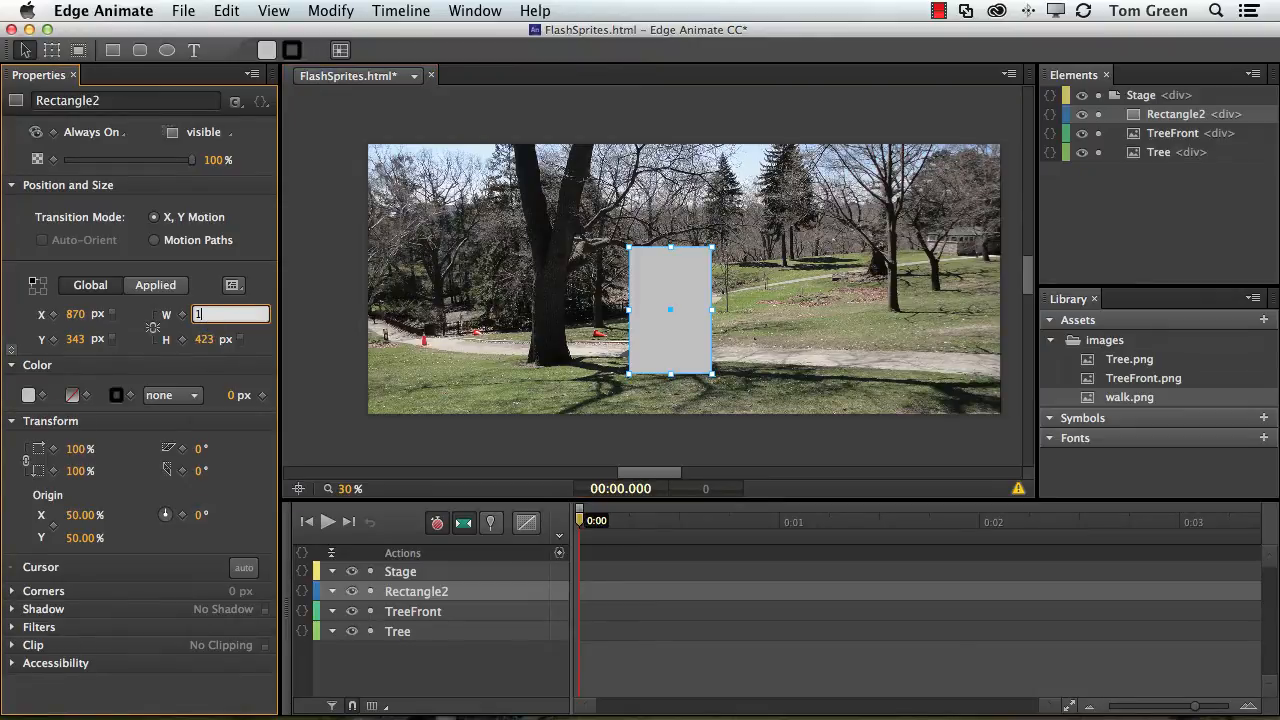
type("70")
left_click(203, 340)
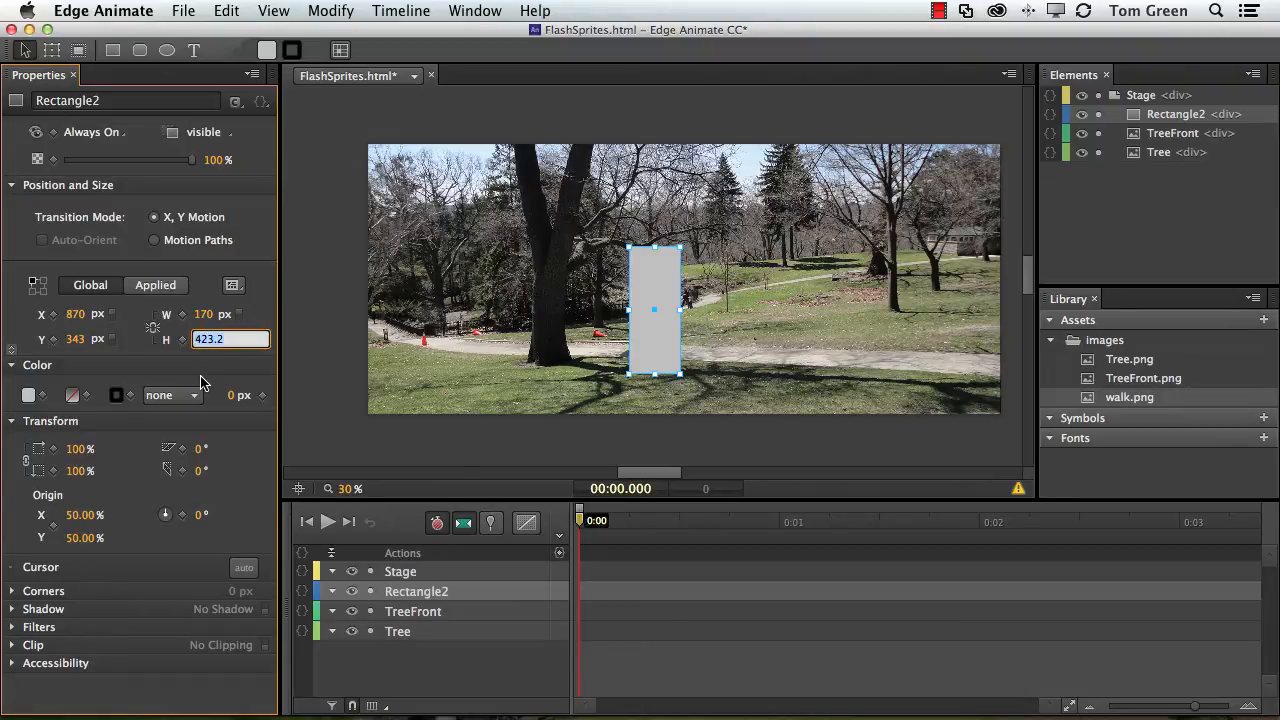
type("250")
key("Return")
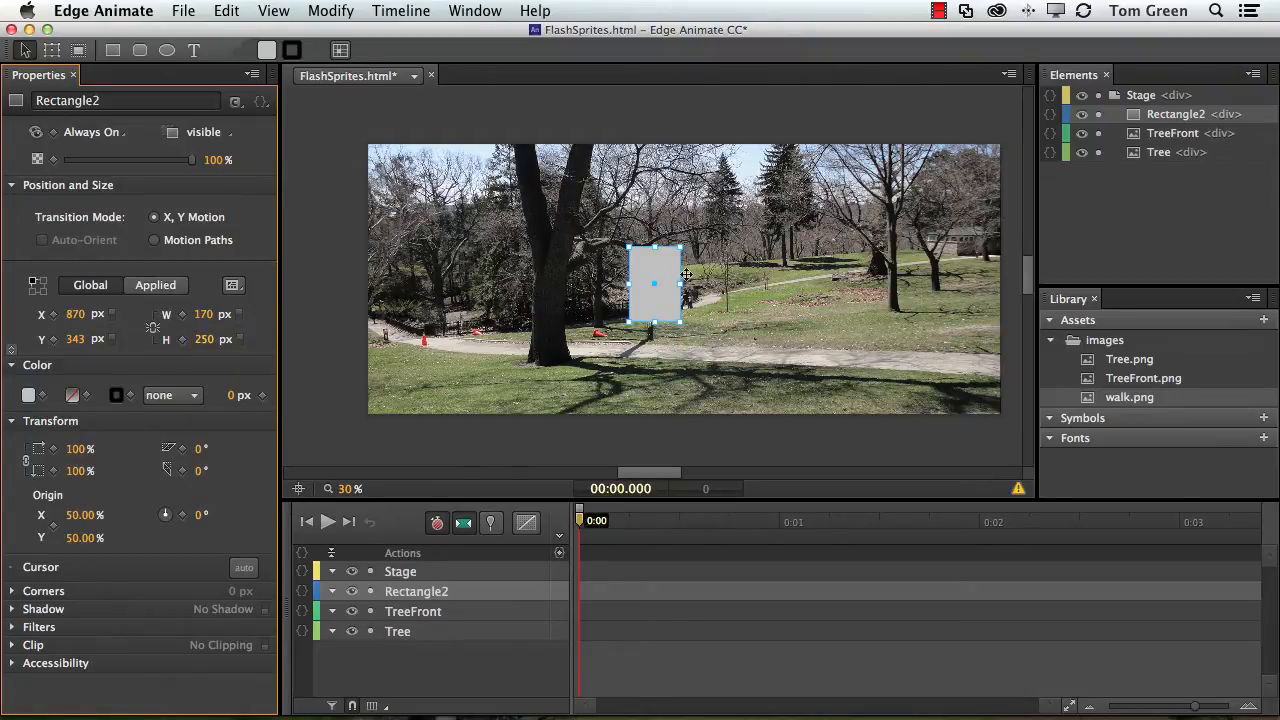
Move the rectangle to about X 898, Y 450 px and convert it to a symbol named Walk.
left_click_drag(664, 275, 671, 306)
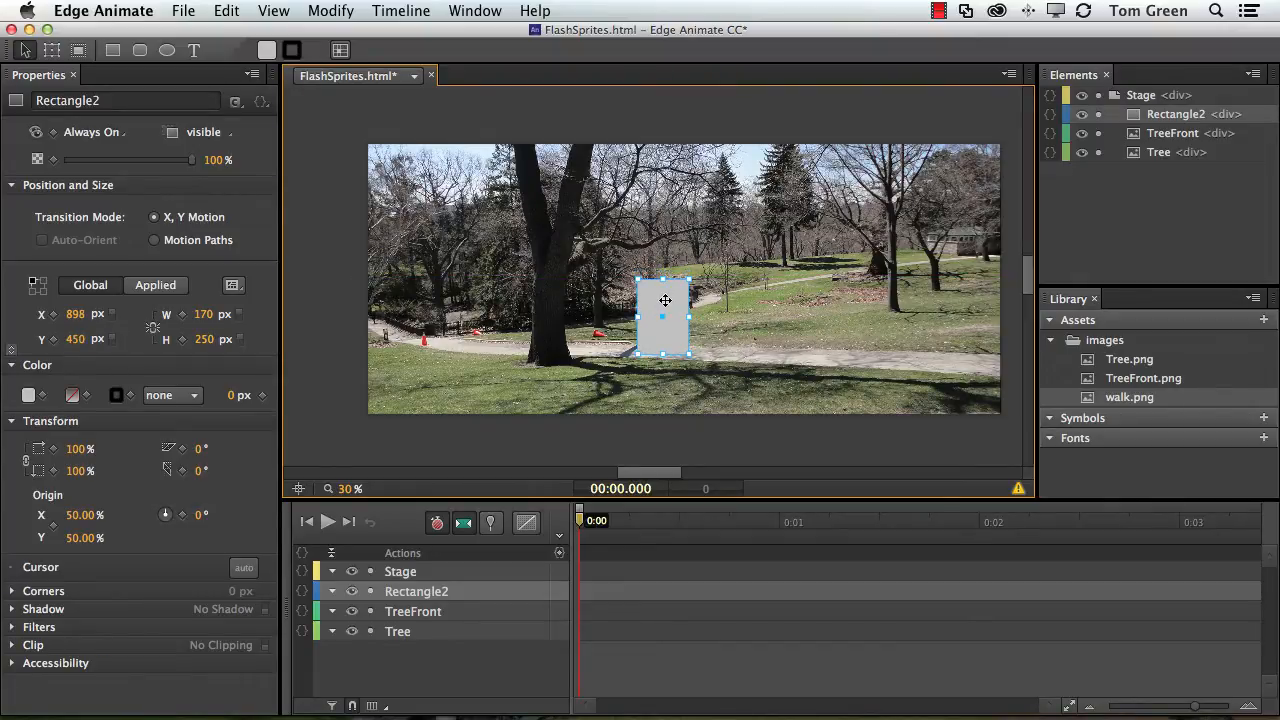
right_click(665, 300)
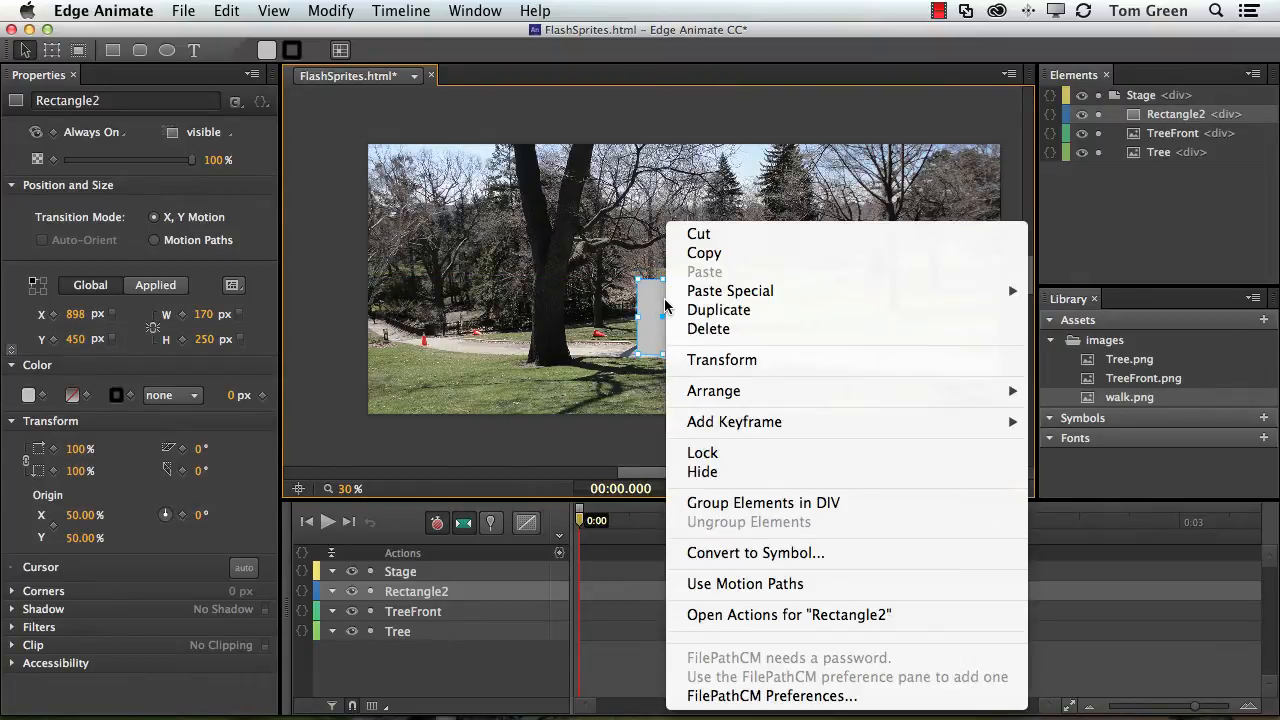
left_click(760, 553)
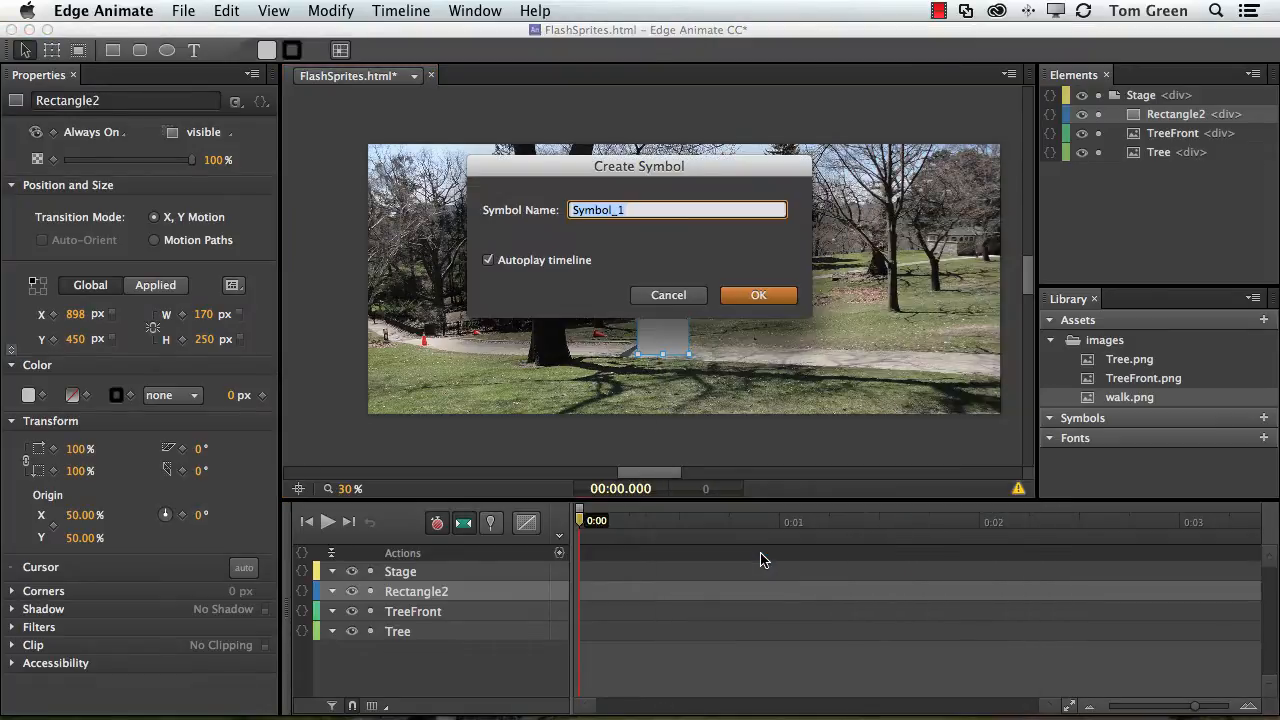
type("Walk")
left_click(755, 295)
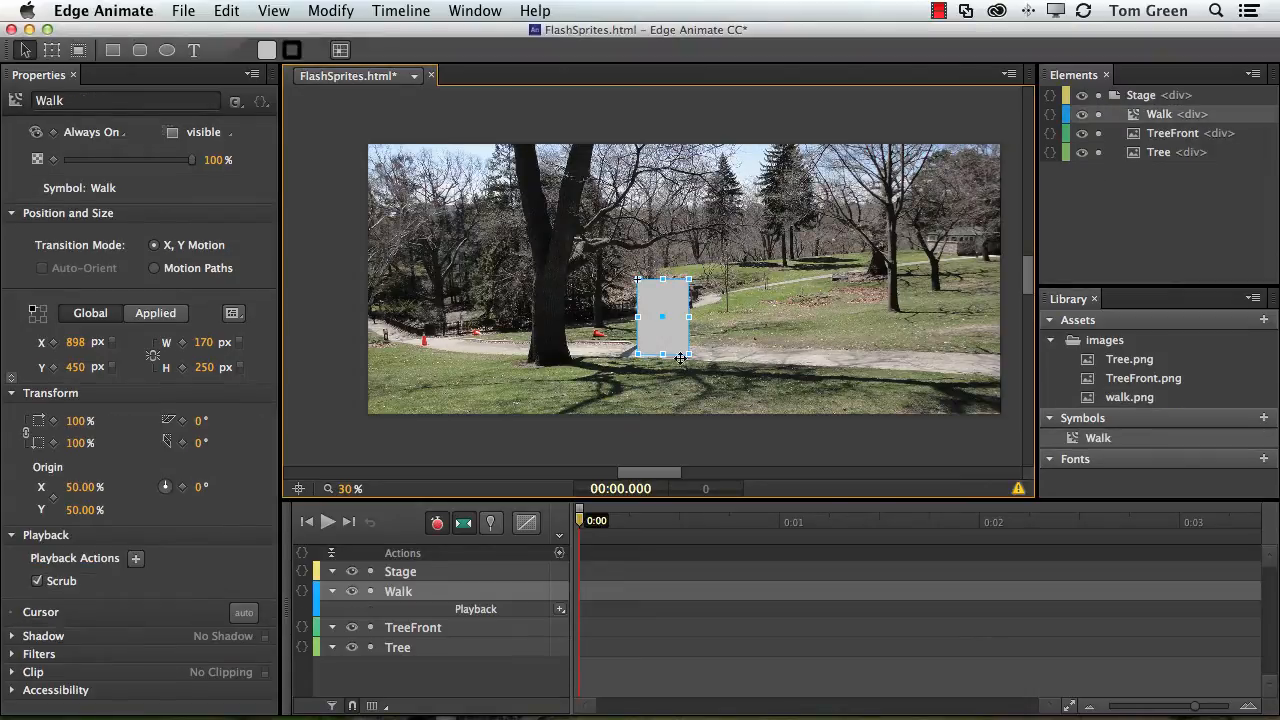
Open the Walk symbol for editing and delete the rectangle inside it.
double_click(664, 333)
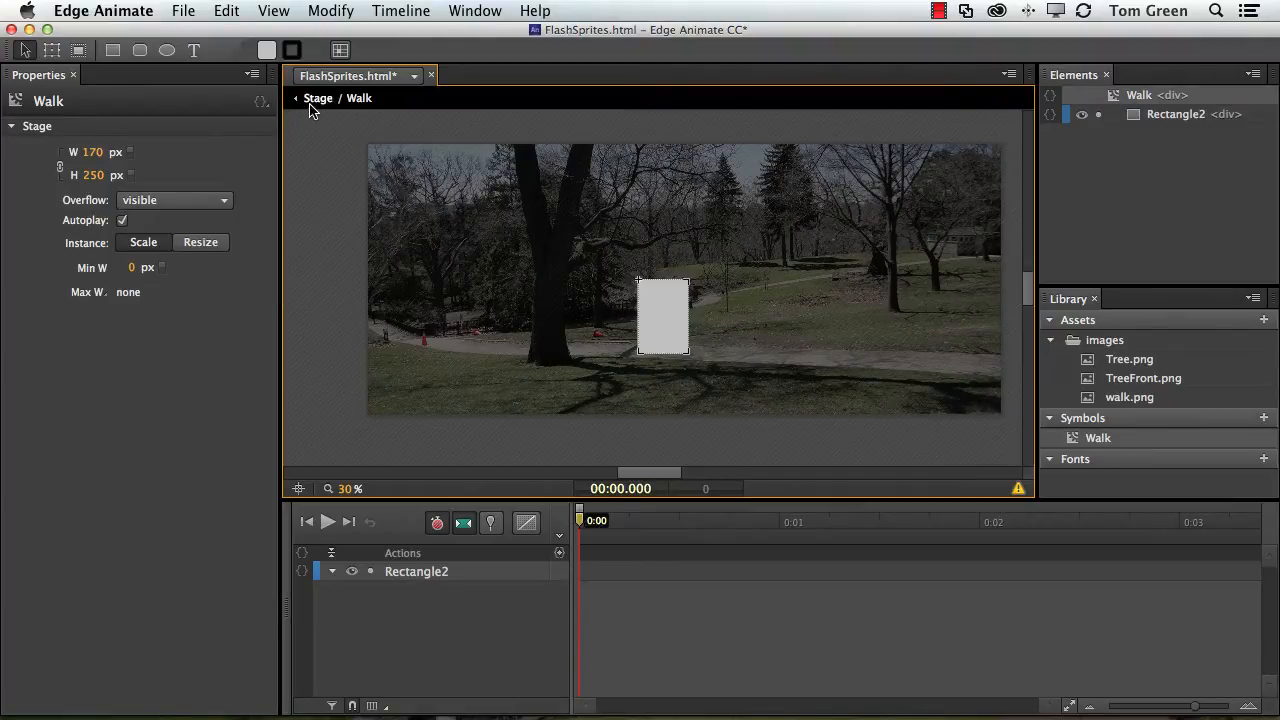
left_click(674, 334)
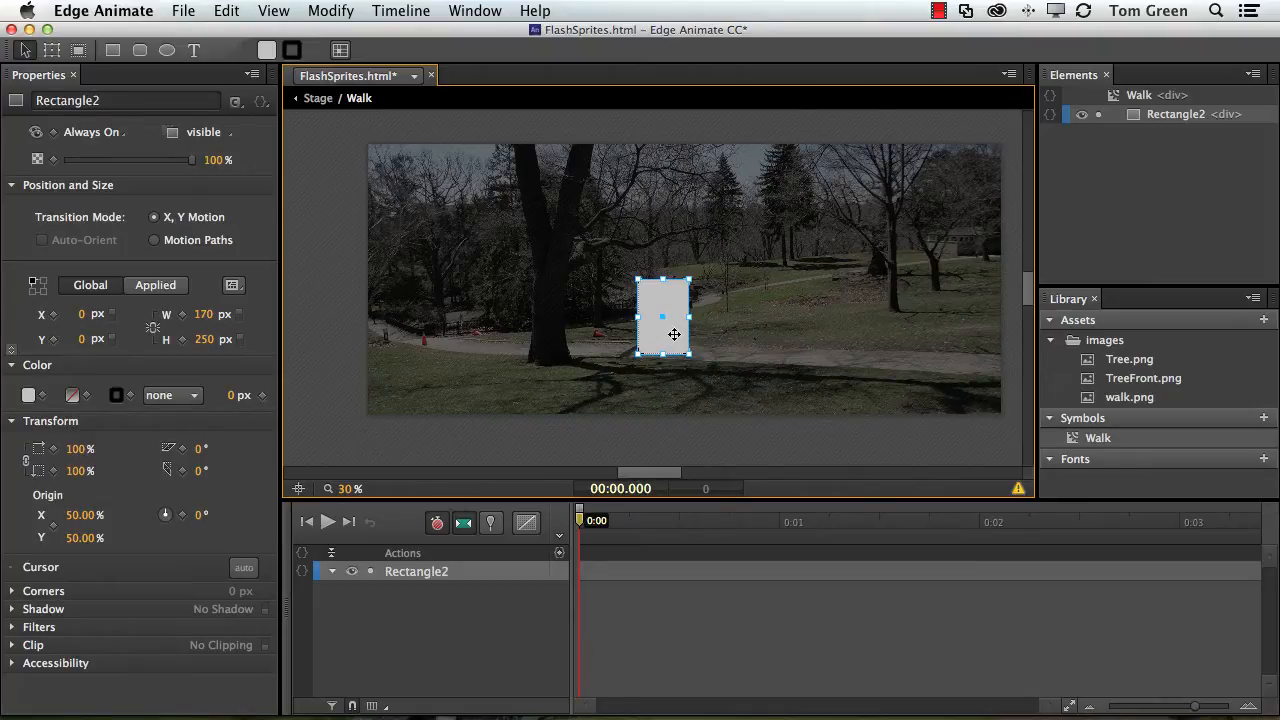
key("Delete")
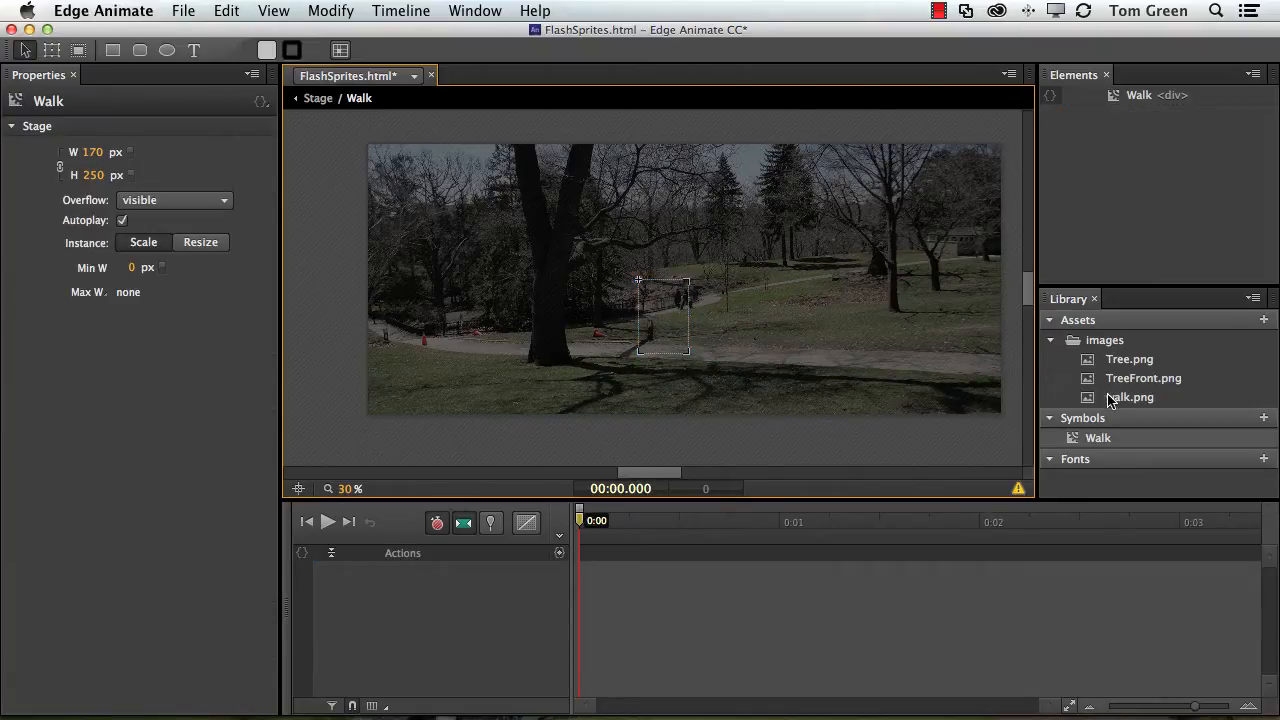
Place the walk.png sprite sheet inside the symbol and position it at X 0, Y 0 px.
left_click_drag(1106, 399, 638, 282)
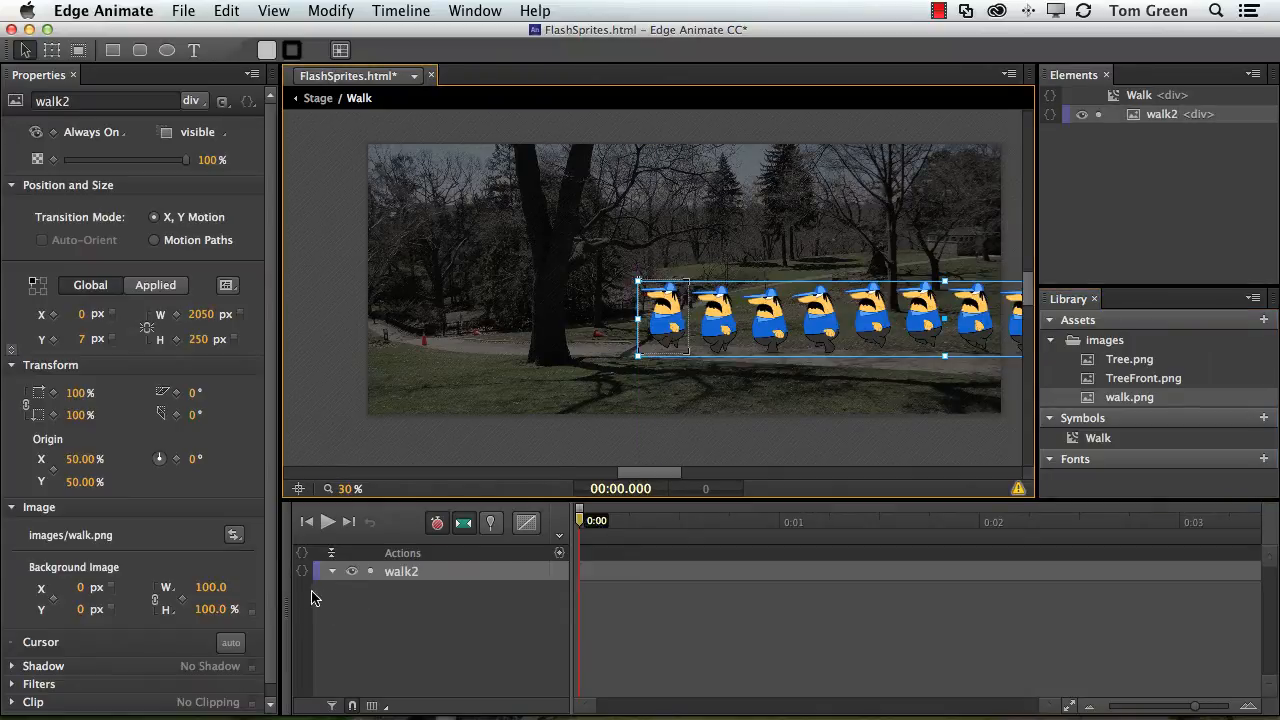
left_click_drag(343, 492, 386, 491)
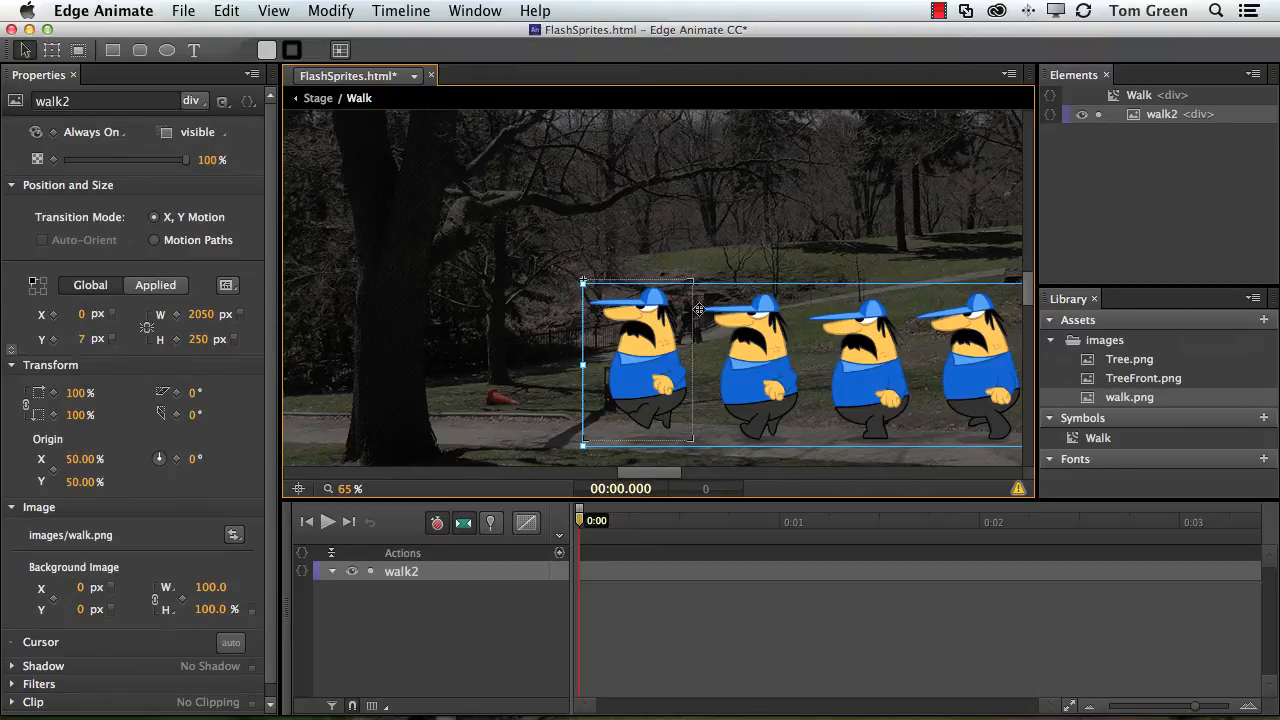
left_click_drag(642, 323, 648, 321)
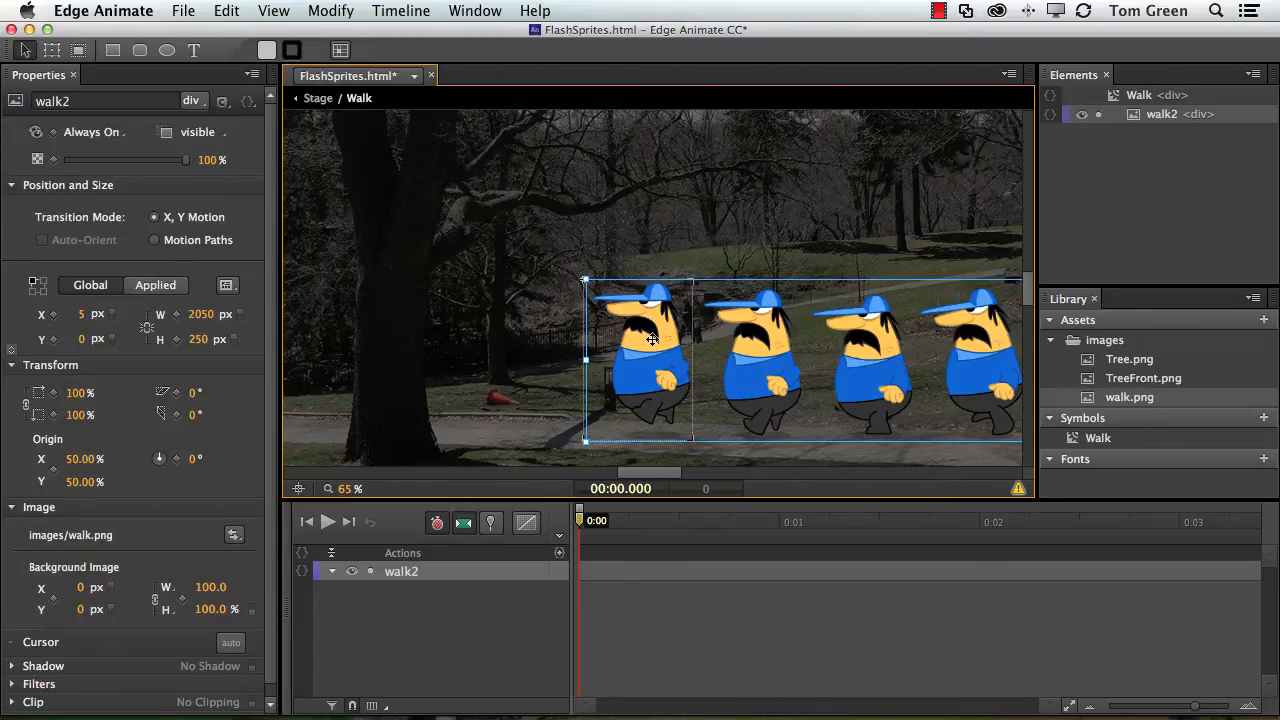
left_click(82, 316)
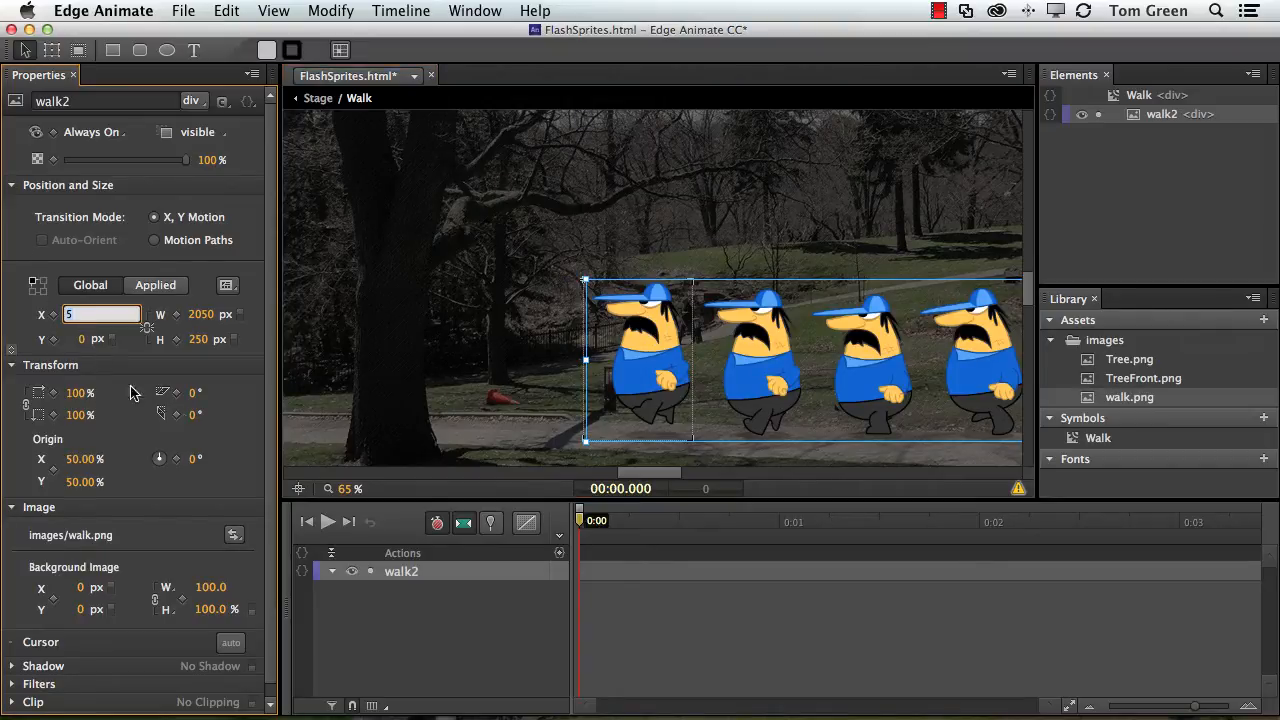
type("0")
key("Return")
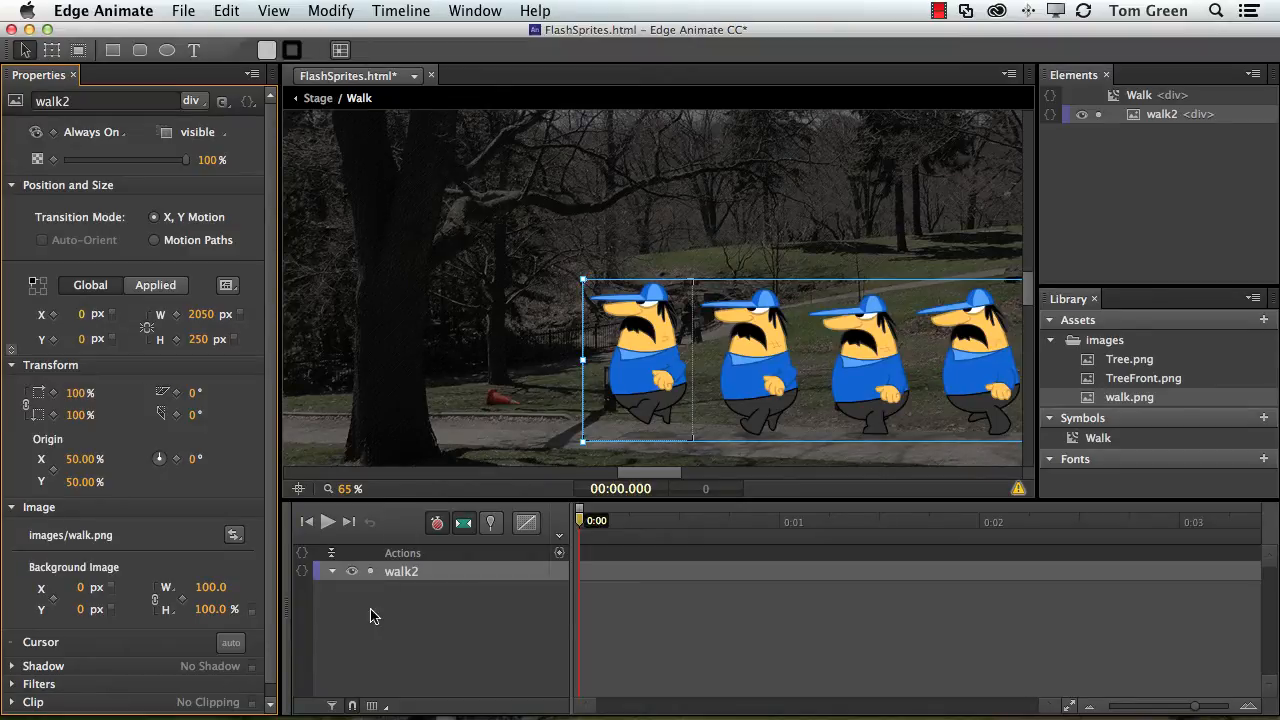
Add a Left keyframe for the sprite sheet at 0:00, removing the extra Top keyframe.
left_click(53, 314)
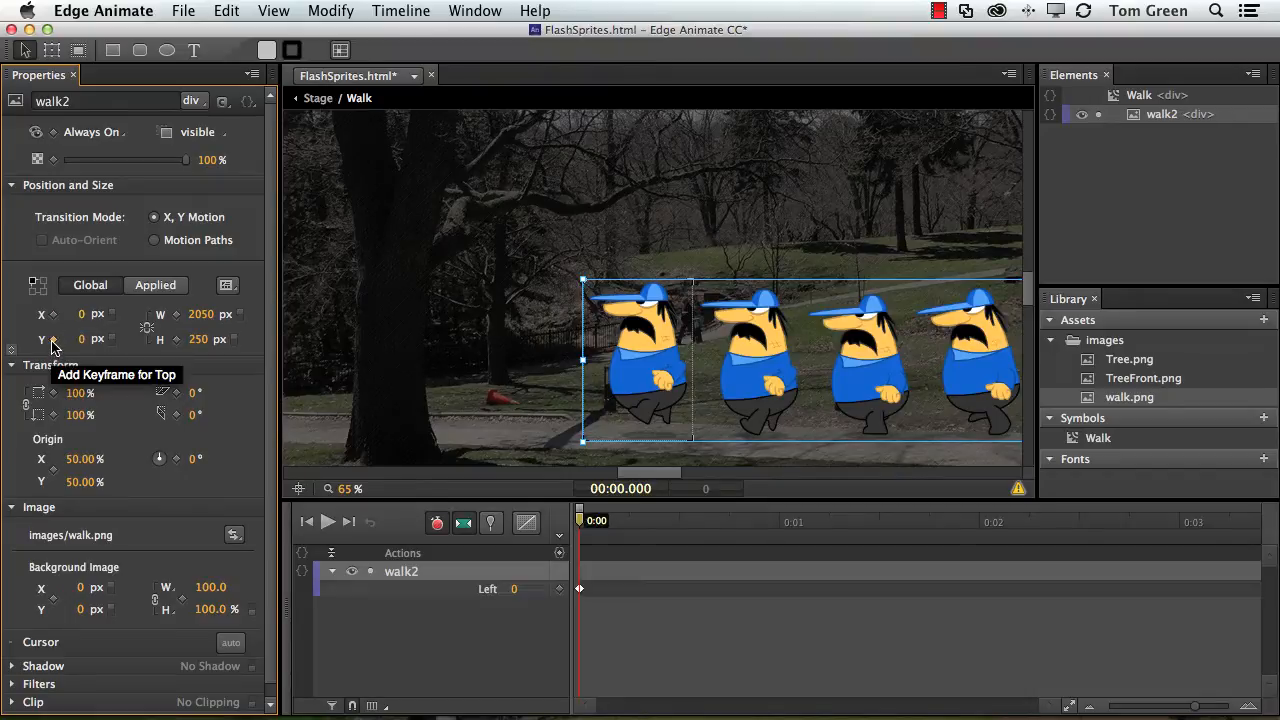
left_click(53, 341)
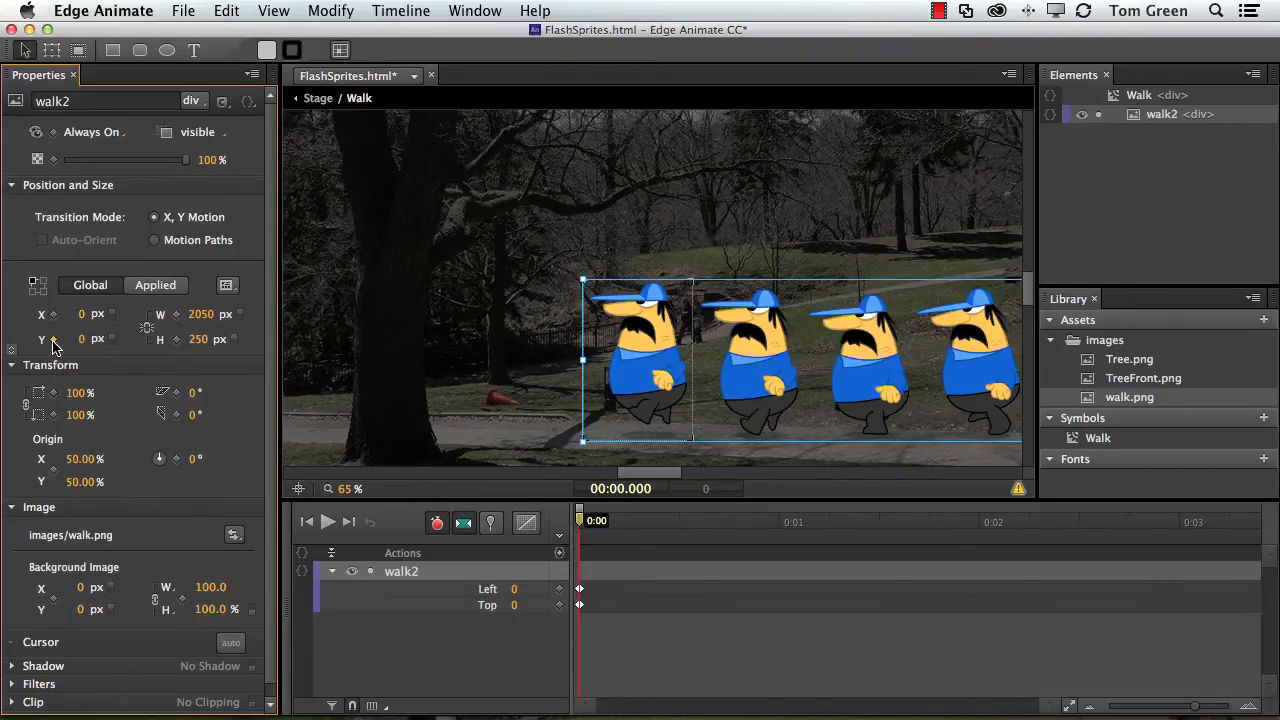
left_click(485, 606)
key("Delete")
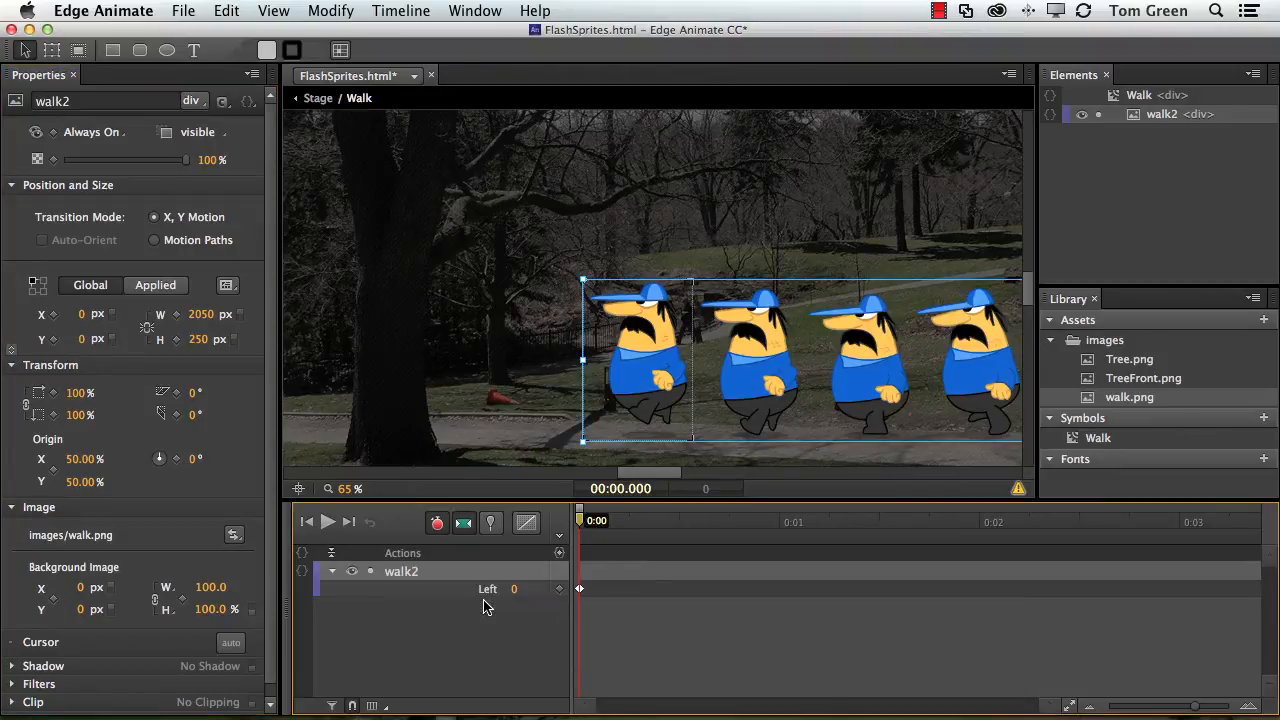
Disable auto-keyframe and auto-transition modes and set the timeline grid to 10 per second.
left_click(438, 522)
left_click(465, 523)
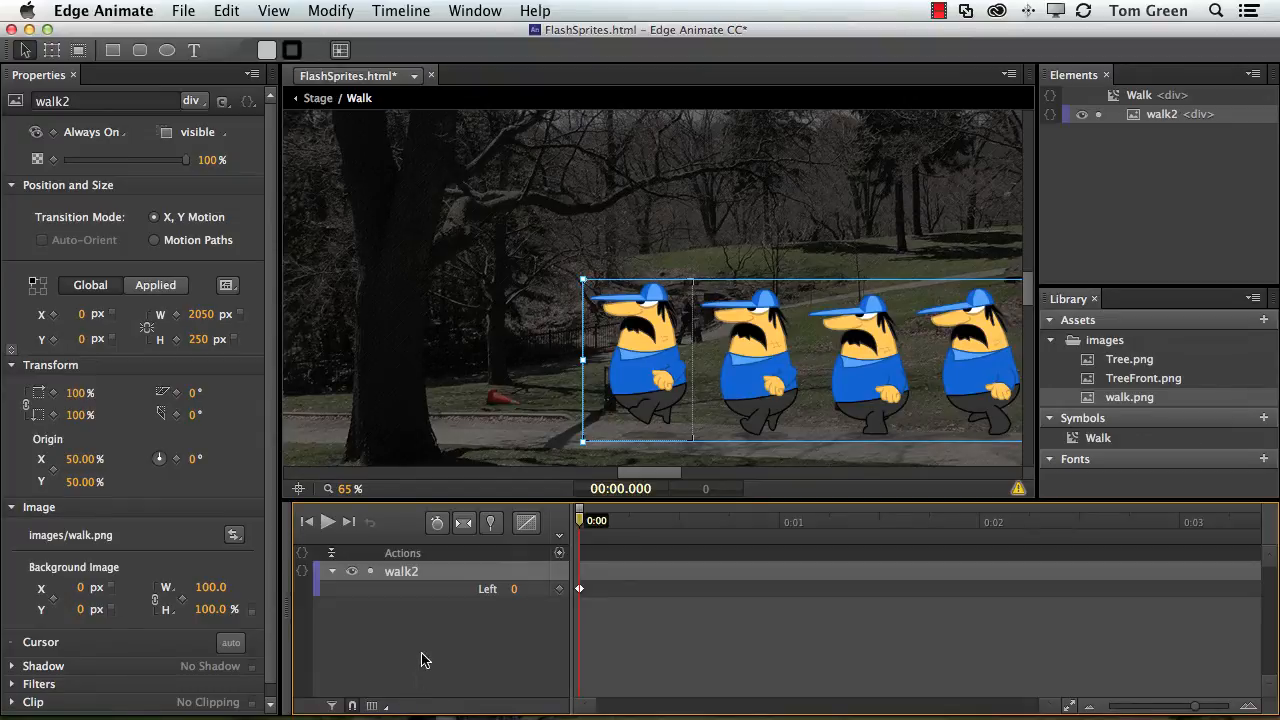
left_click(383, 709)
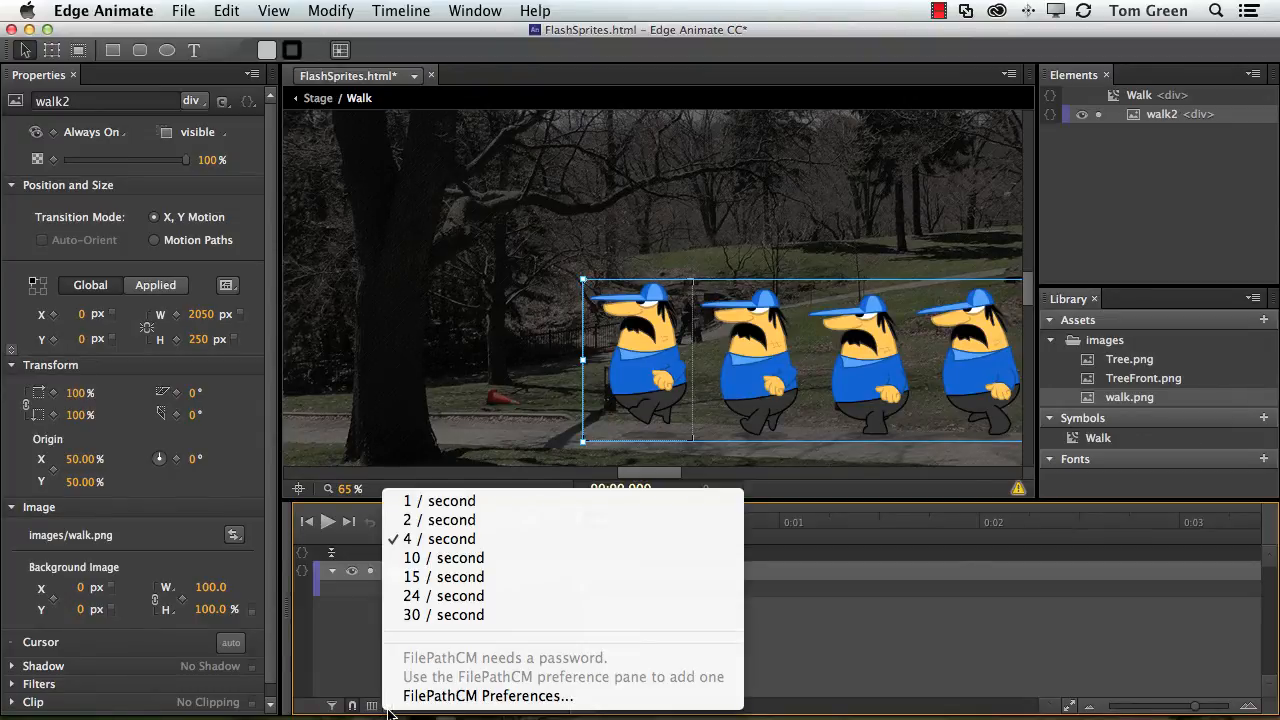
left_click(447, 558)
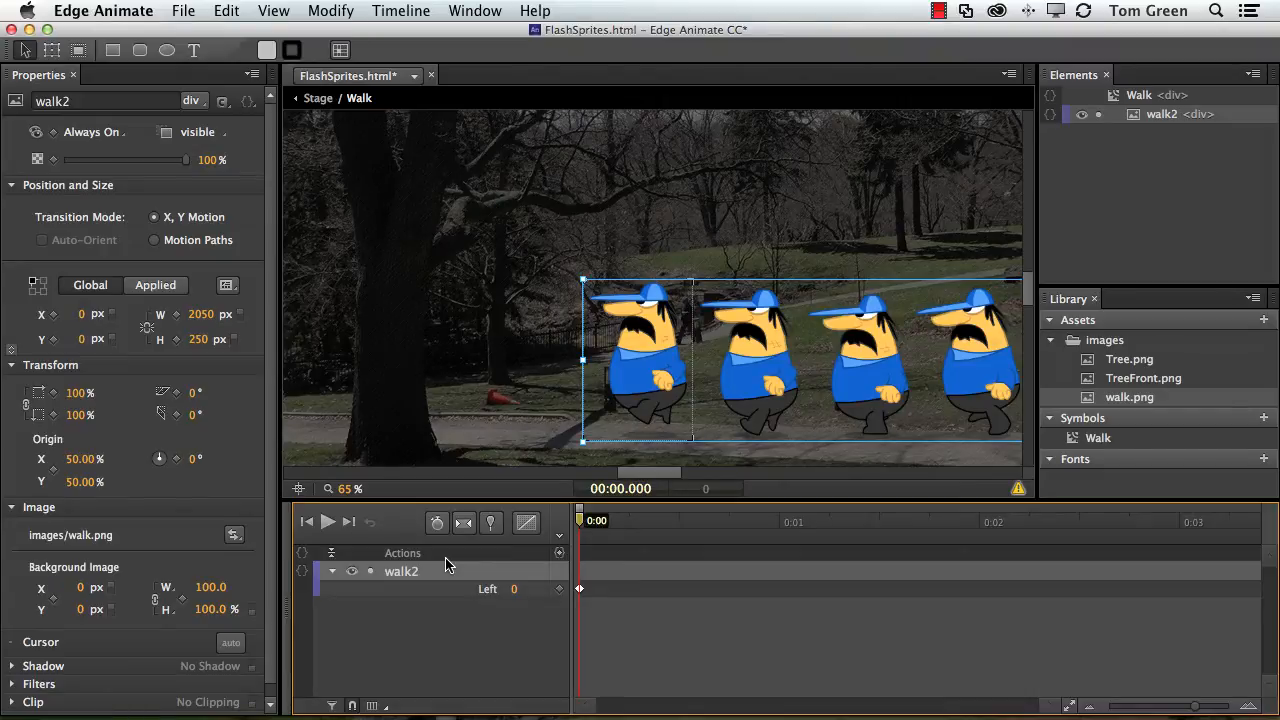
left_click(371, 706)
At 0:00.100, add a Left keyframe and set its value to -170 px.
mouse_move(582, 522)
left_mouse_down()
mouse_move(633, 527)
mouse_move(560, 527)
mouse_move(597, 528)
left_mouse_up()
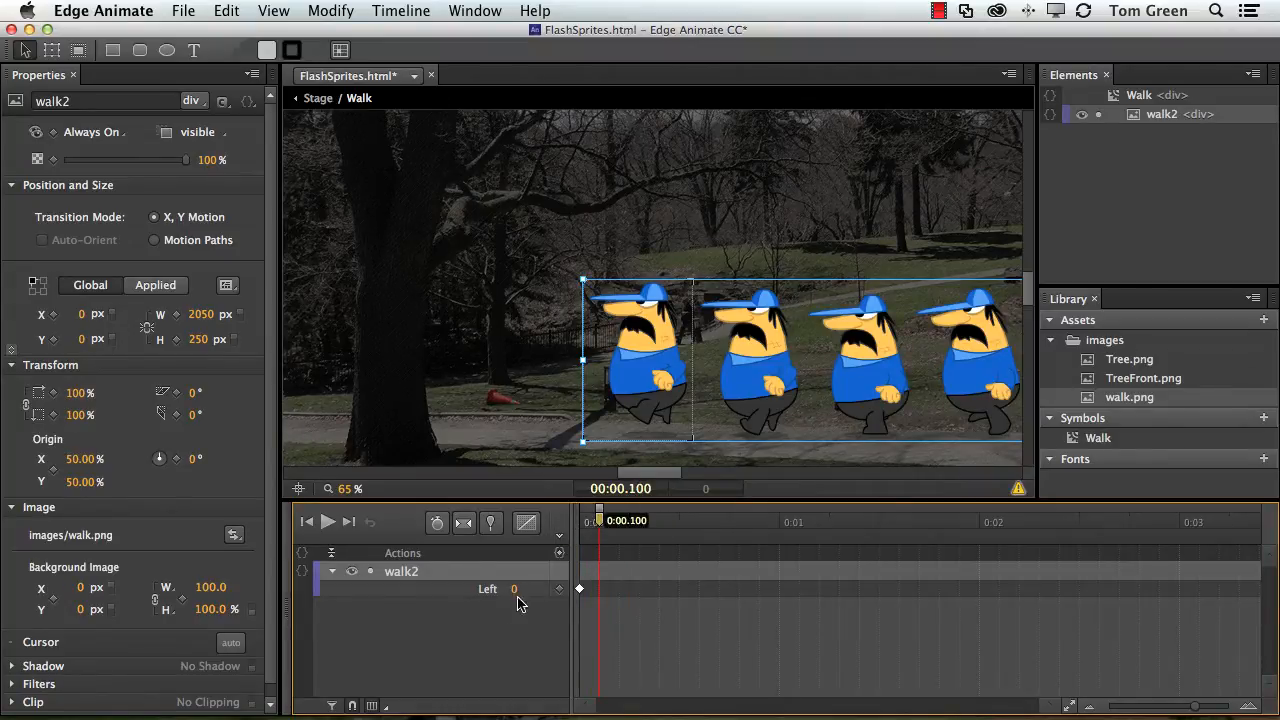
left_click(561, 595)
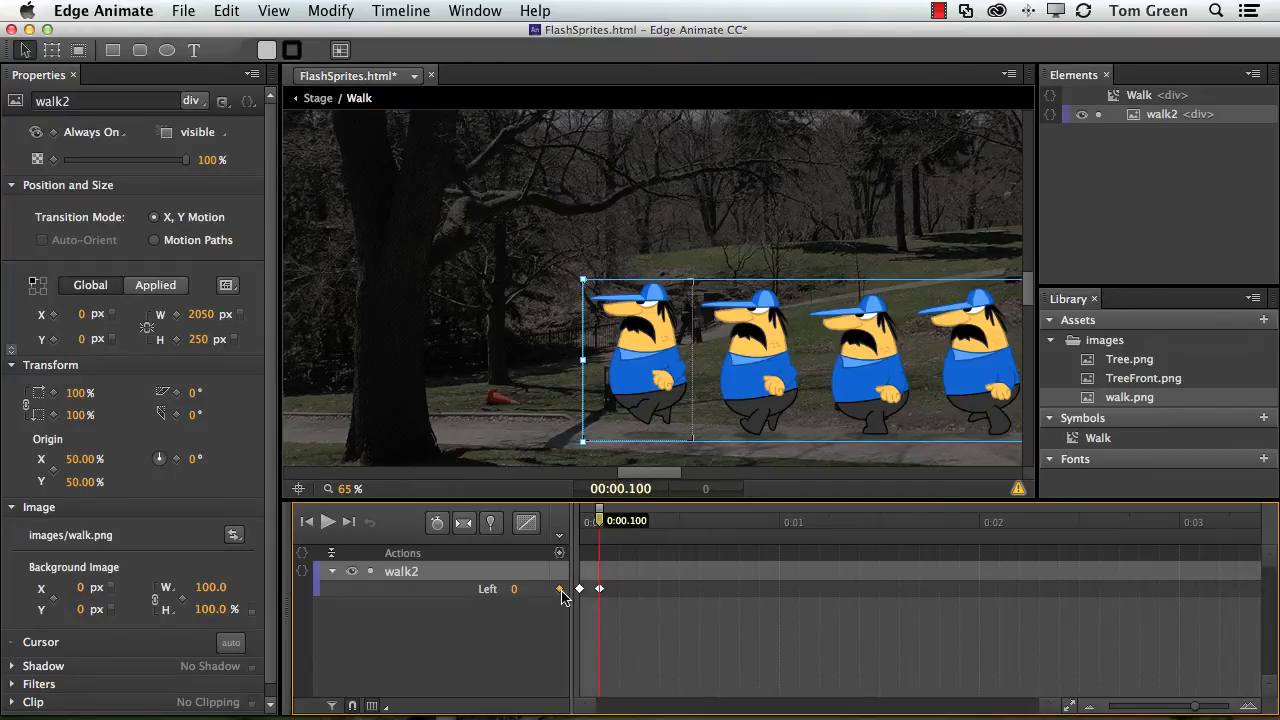
left_click(514, 592)
type("-17")
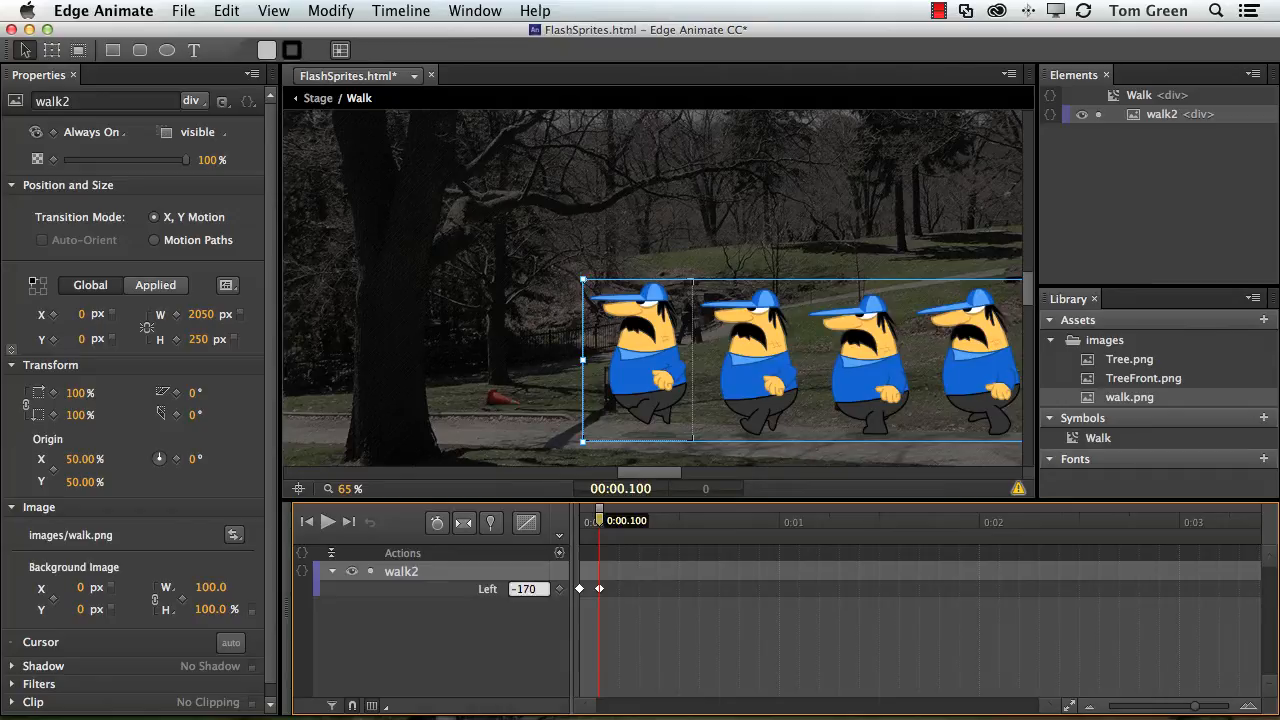
type("0")
key("Return")
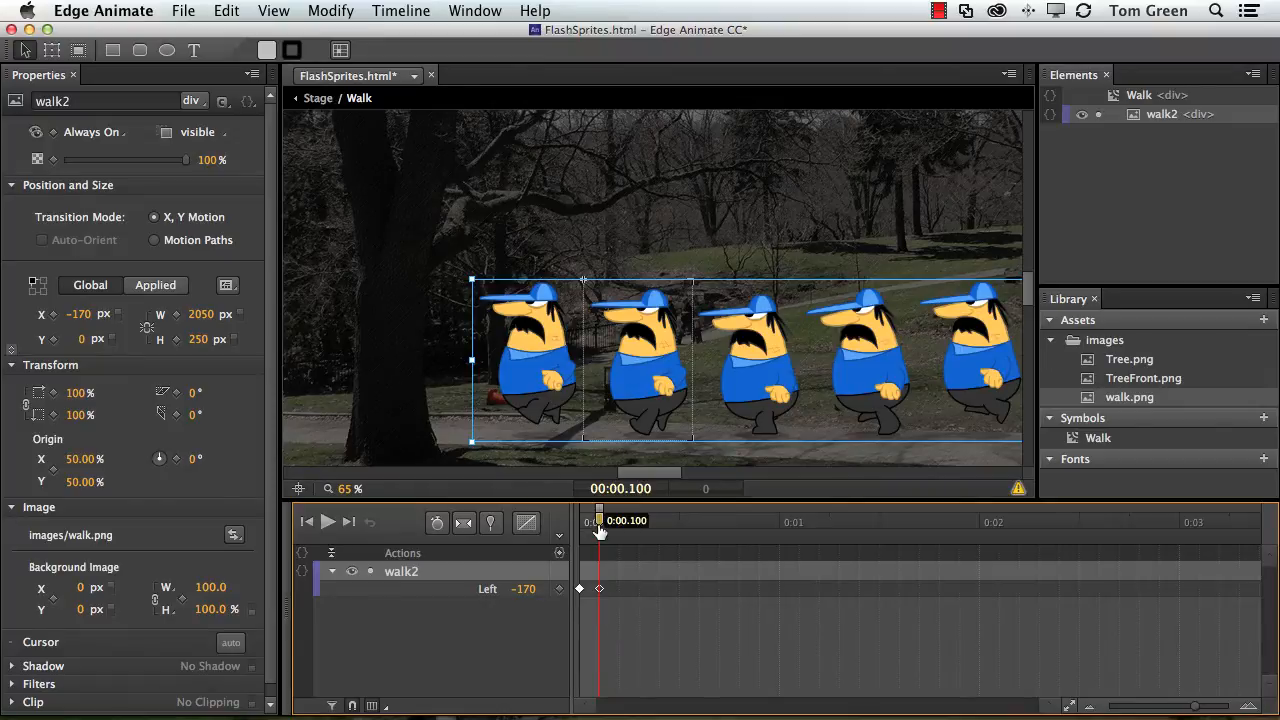
At 0:00.200, add a Left keyframe and set its value to -340 px.
left_click_drag(599, 522, 619, 520)
left_click(560, 591)
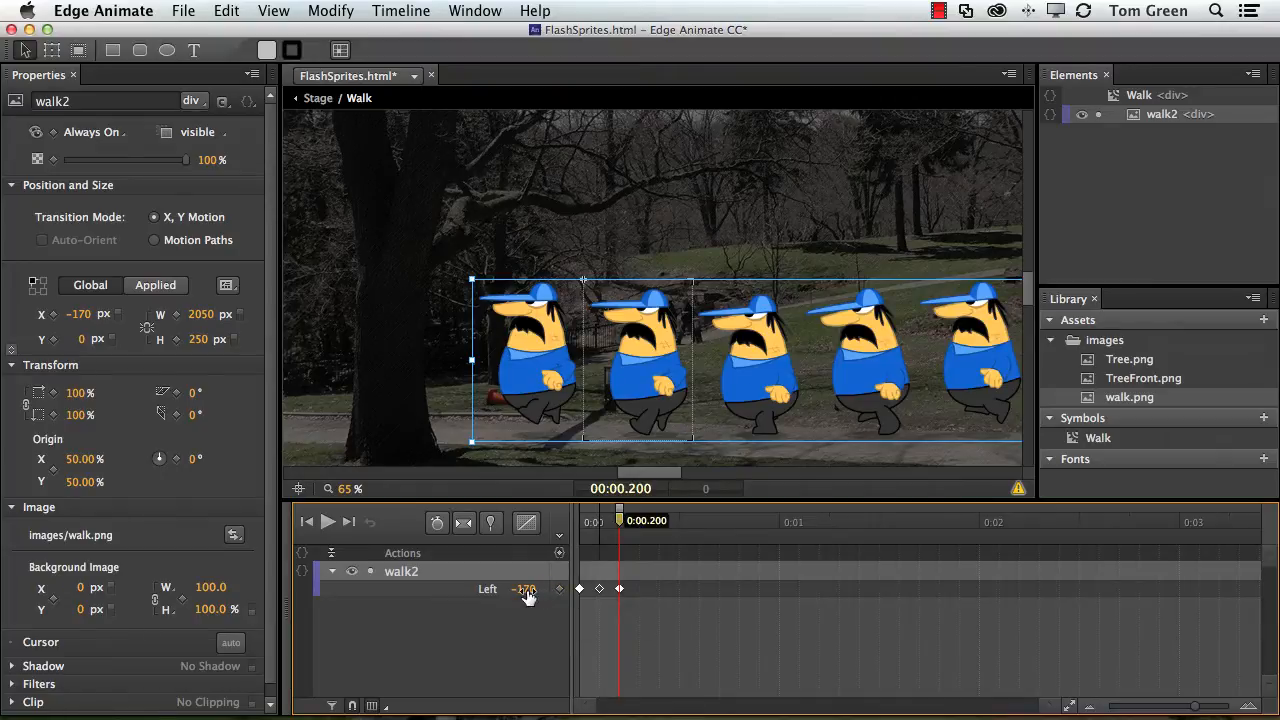
left_click(524, 589)
type("-340")
key("Return")
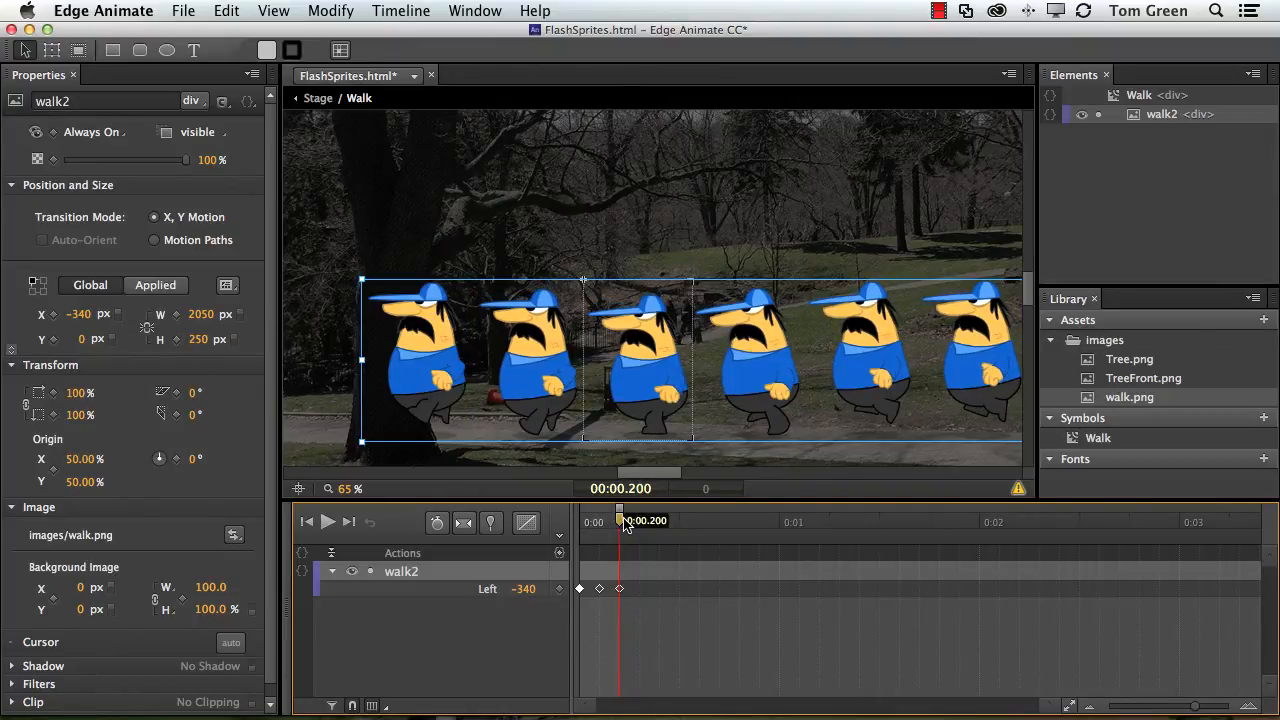
At 0:00.300, add a Left keyframe for the sprite sheet and set its value to -510 px.
left_click_drag(622, 520, 638, 521)
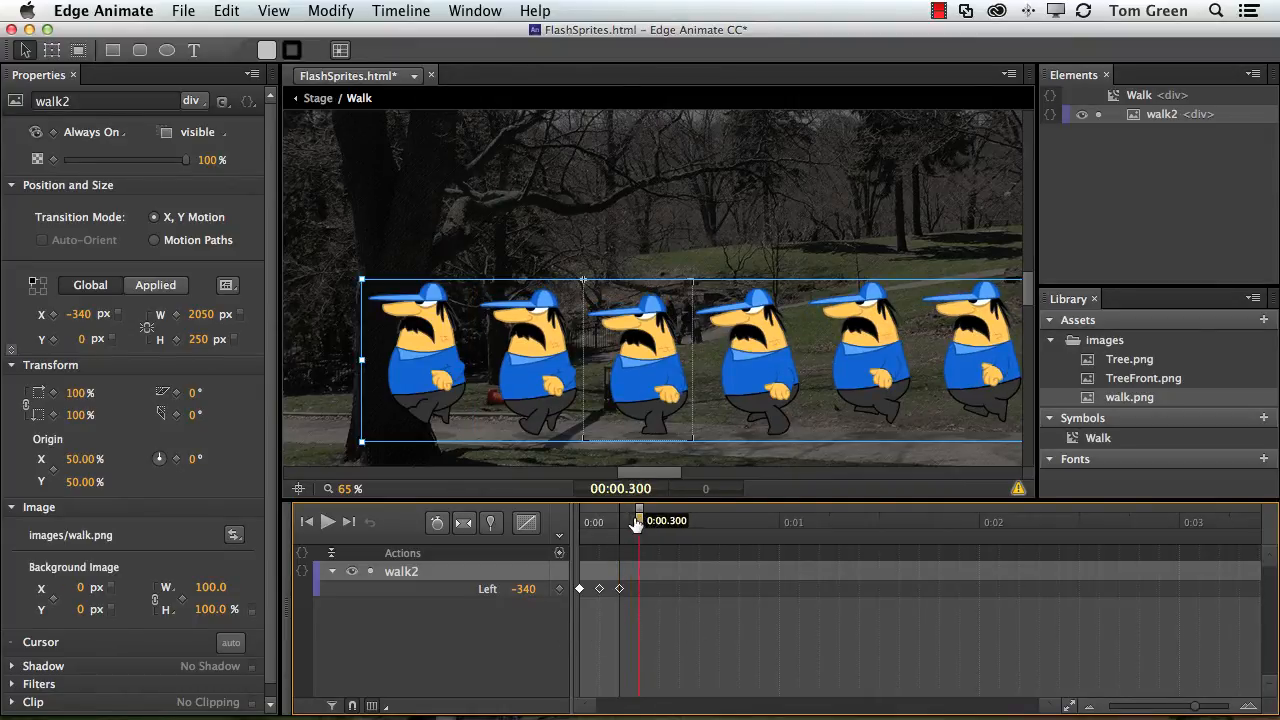
left_click(558, 589)
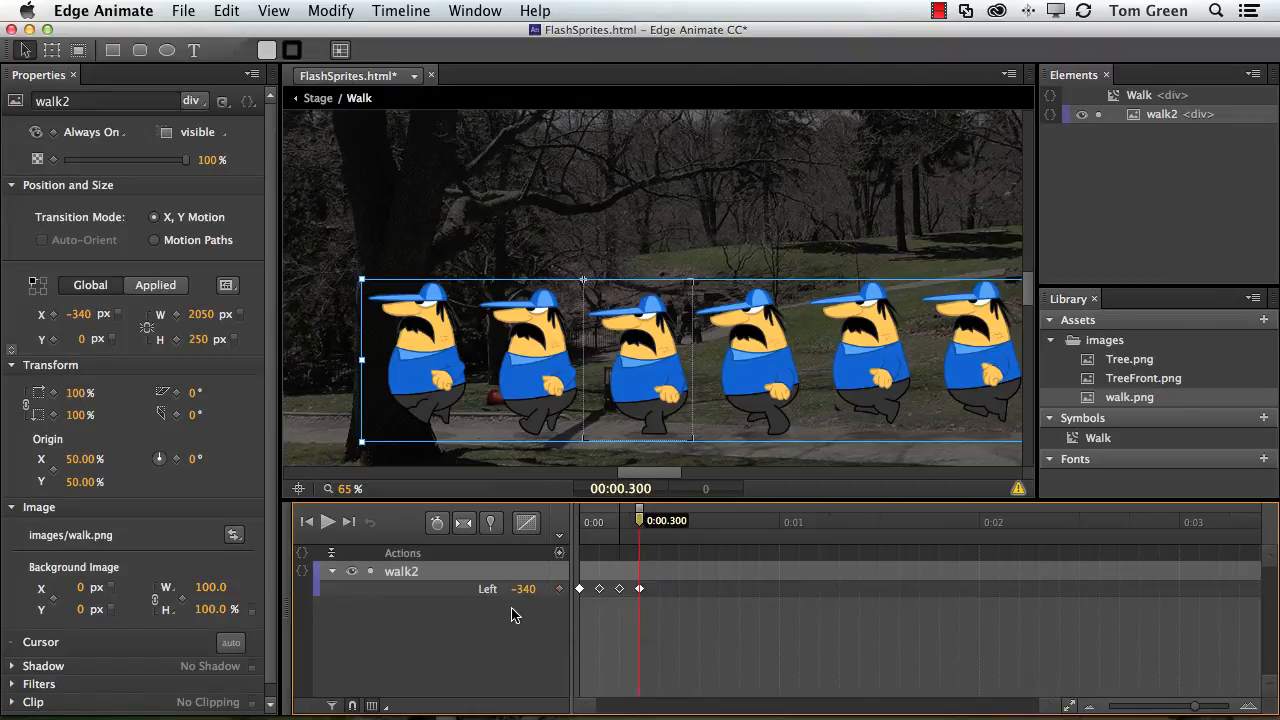
left_click(525, 590)
type("-51")
key("Return")
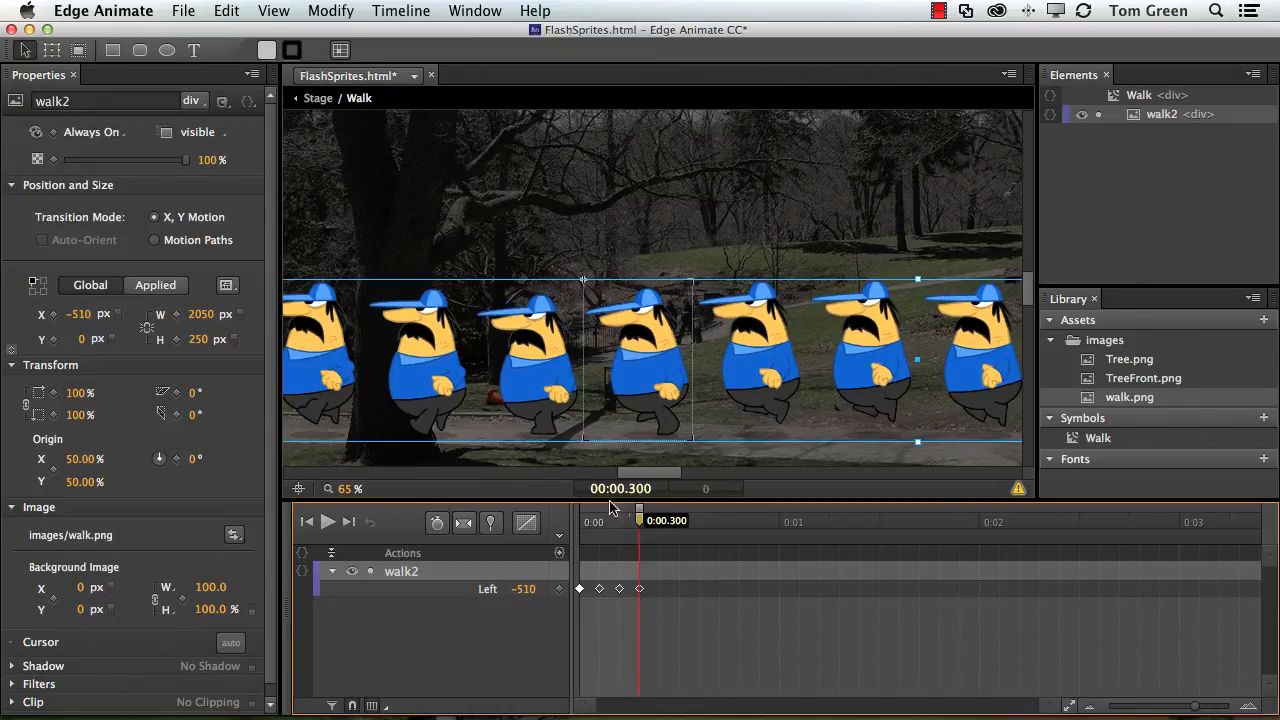
Continue adding Left keyframes every 0.1 s up to 0:01.100 and set the last one to -1870 px.
left_click_drag(640, 526, 657, 527)
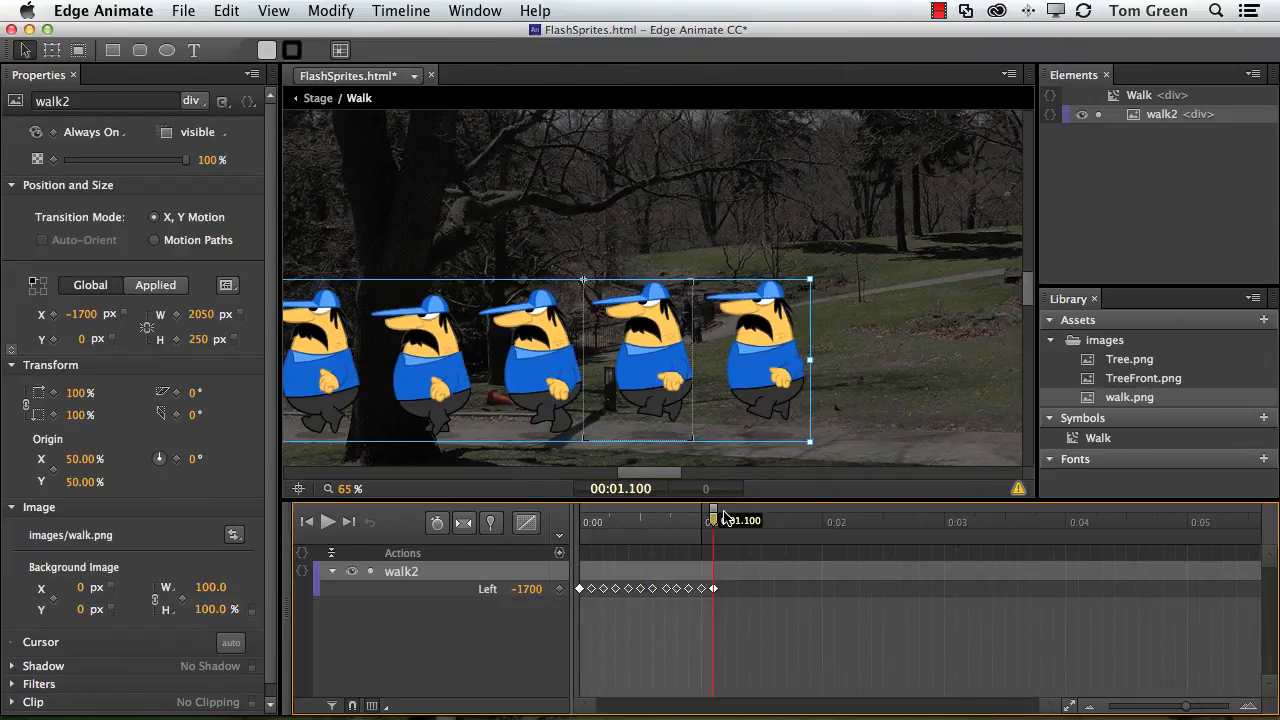
left_click(536, 595)
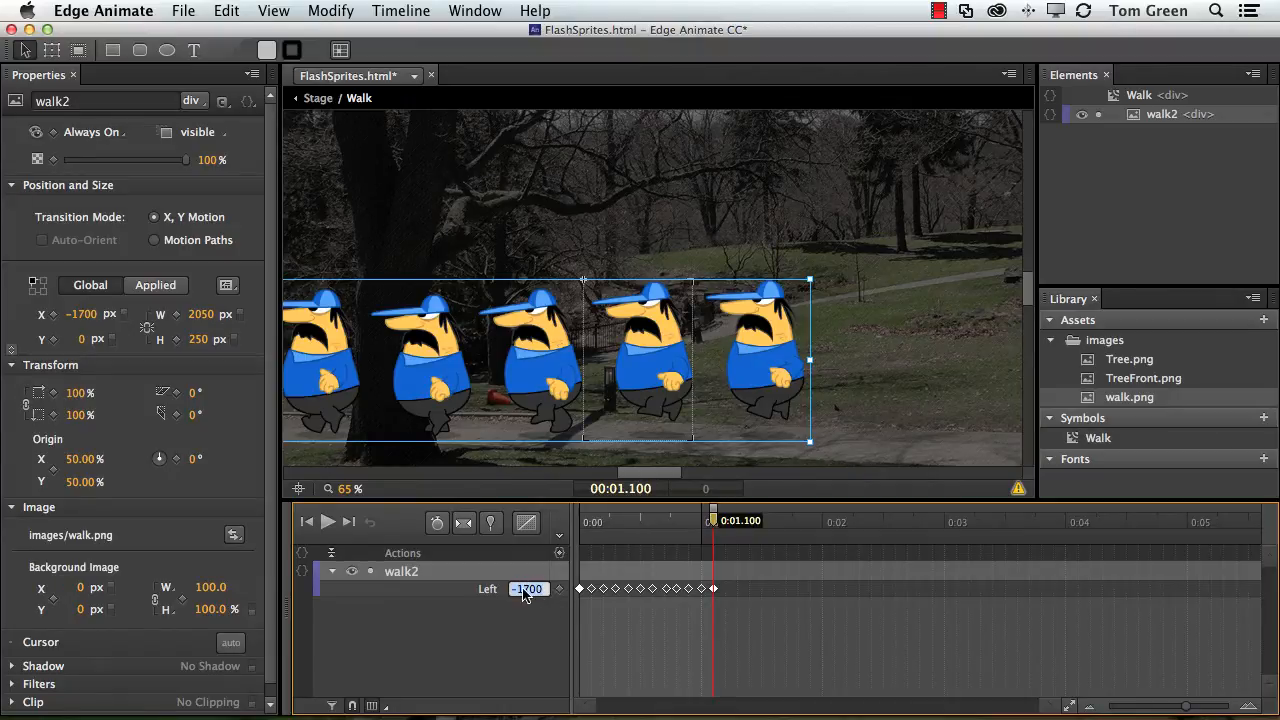
left_click(545, 589)
left_click_drag(543, 589, 521, 589)
type("187")
key("Return")
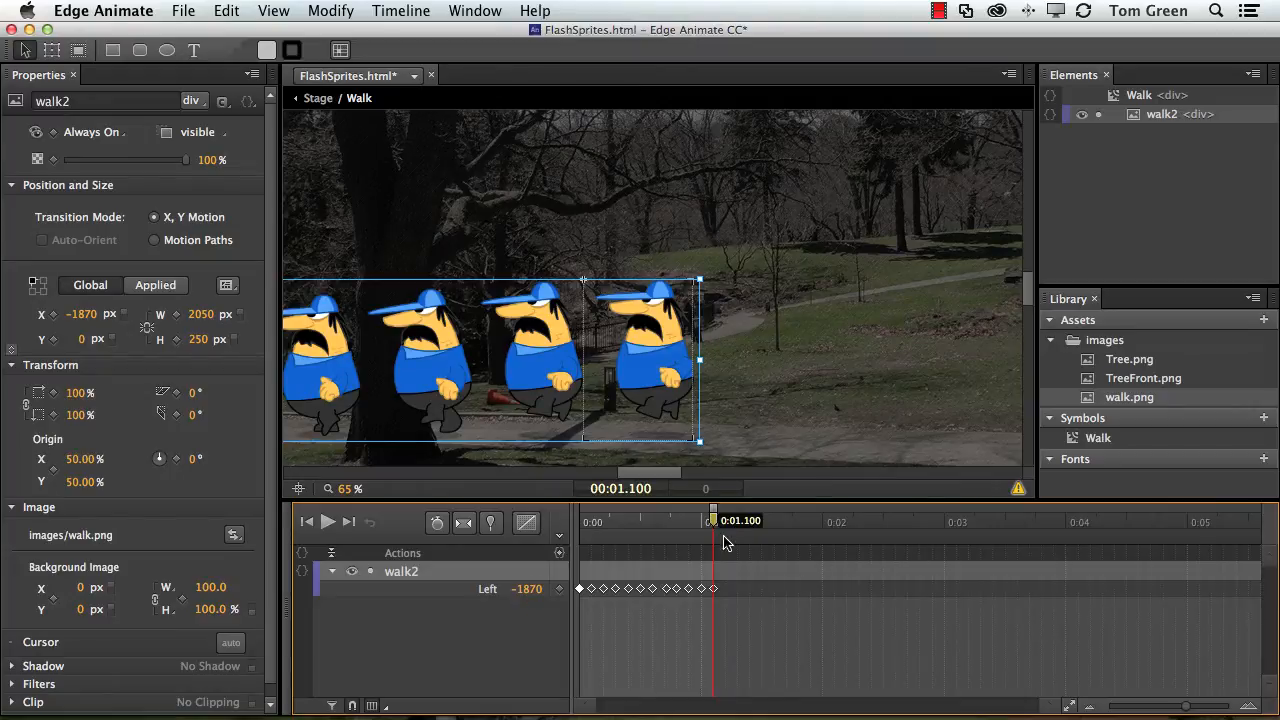
Play the walk cycle from the start to check the keyframed sprite steps.
left_click_drag(700, 523, 551, 523)
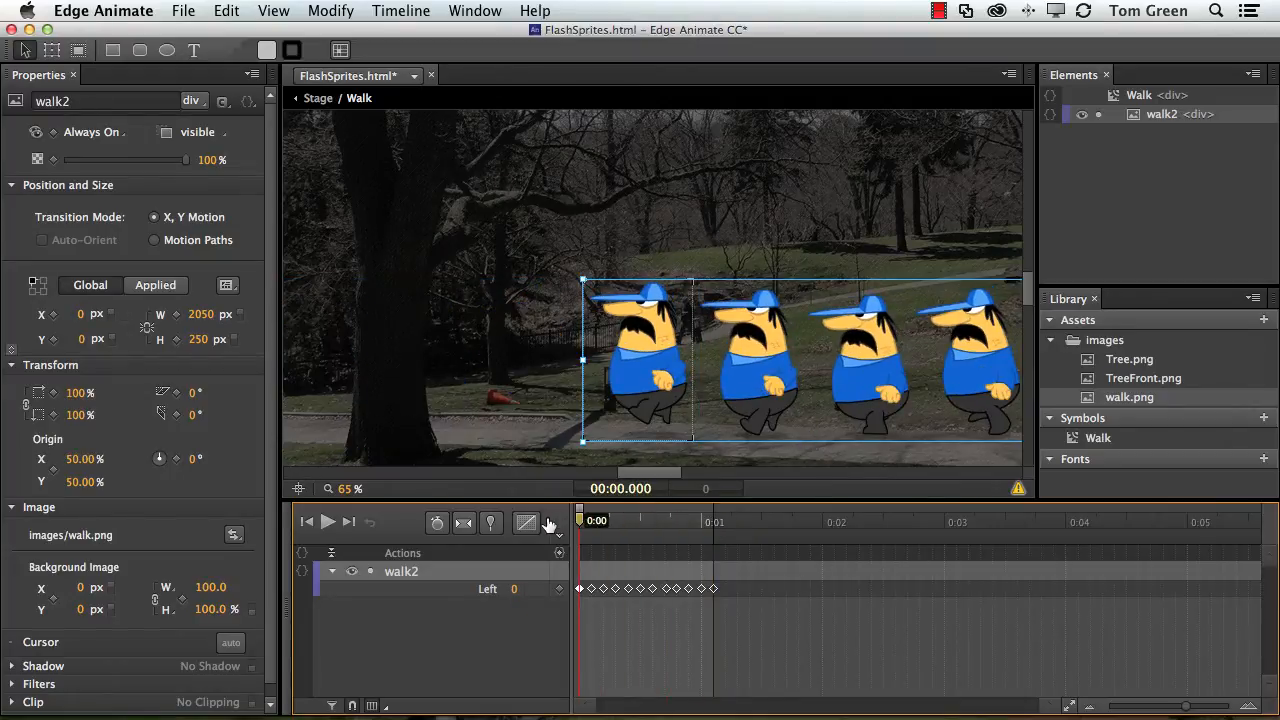
key("space")
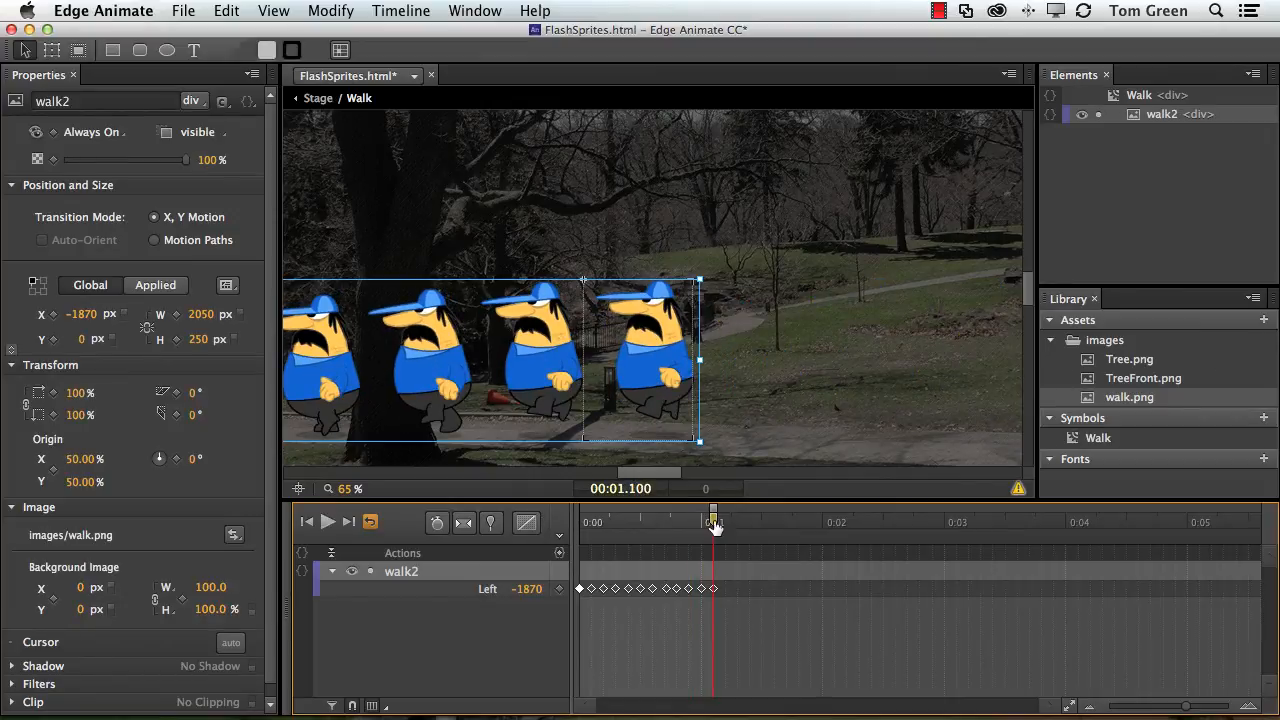
left_click_drag(714, 523, 567, 522)
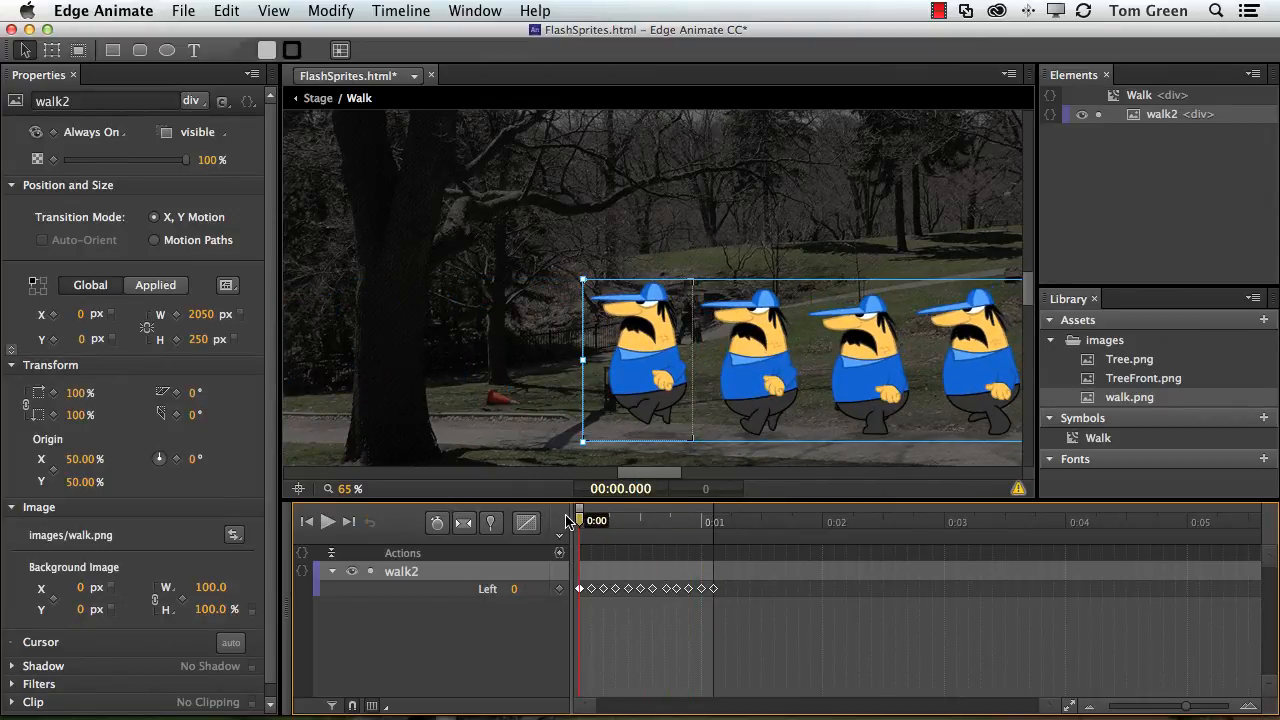
Set the Walk symbol's stage overflow to hidden and play the cycle again from 0:00.
left_click(407, 580)
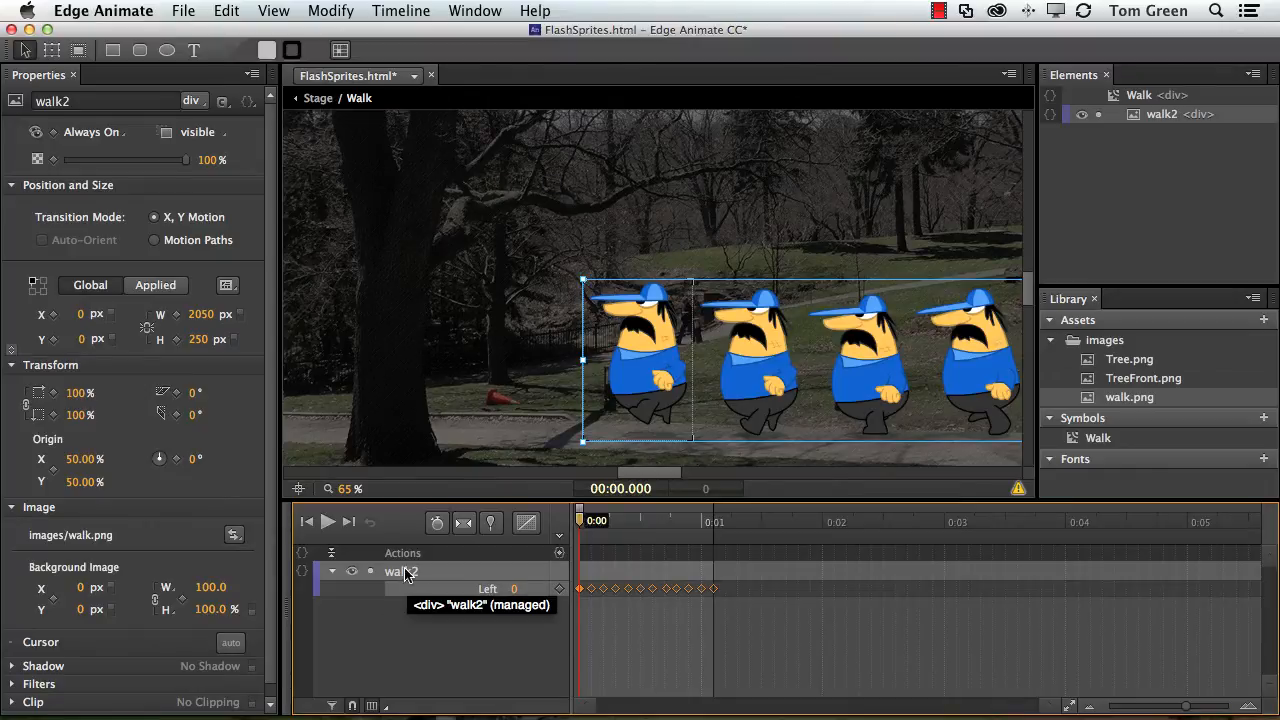
left_click(420, 309)
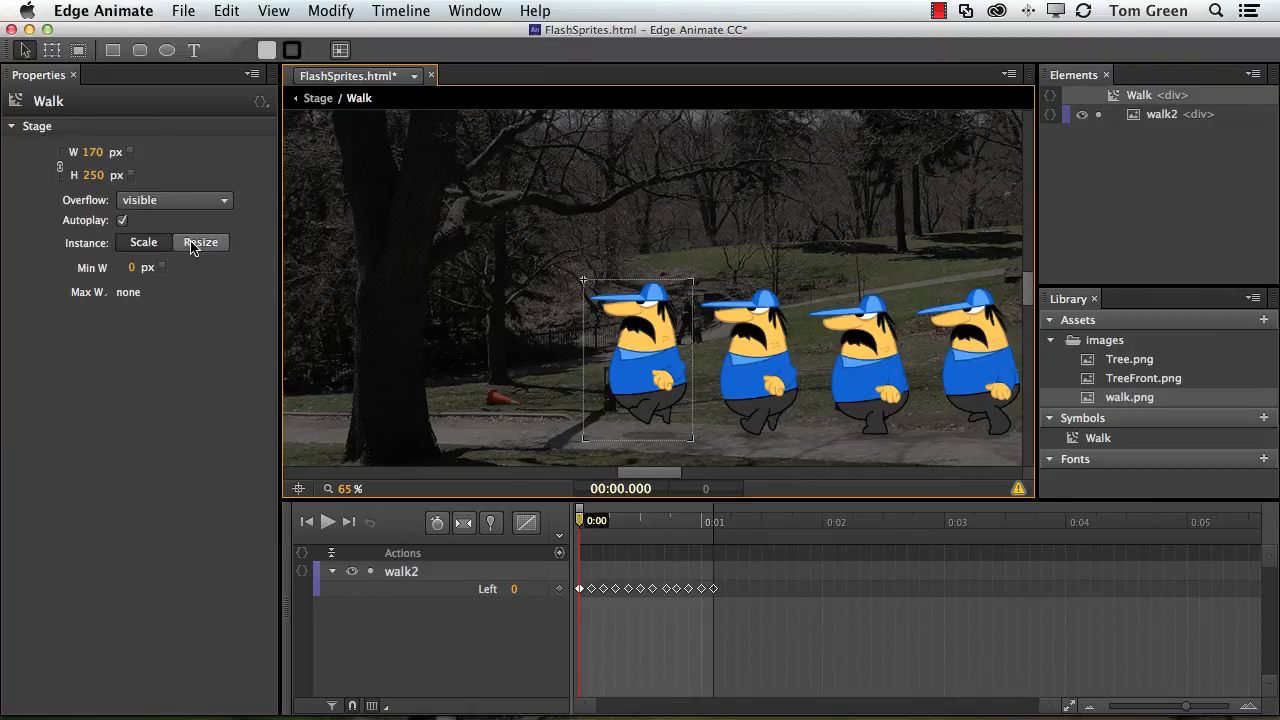
left_click(163, 205)
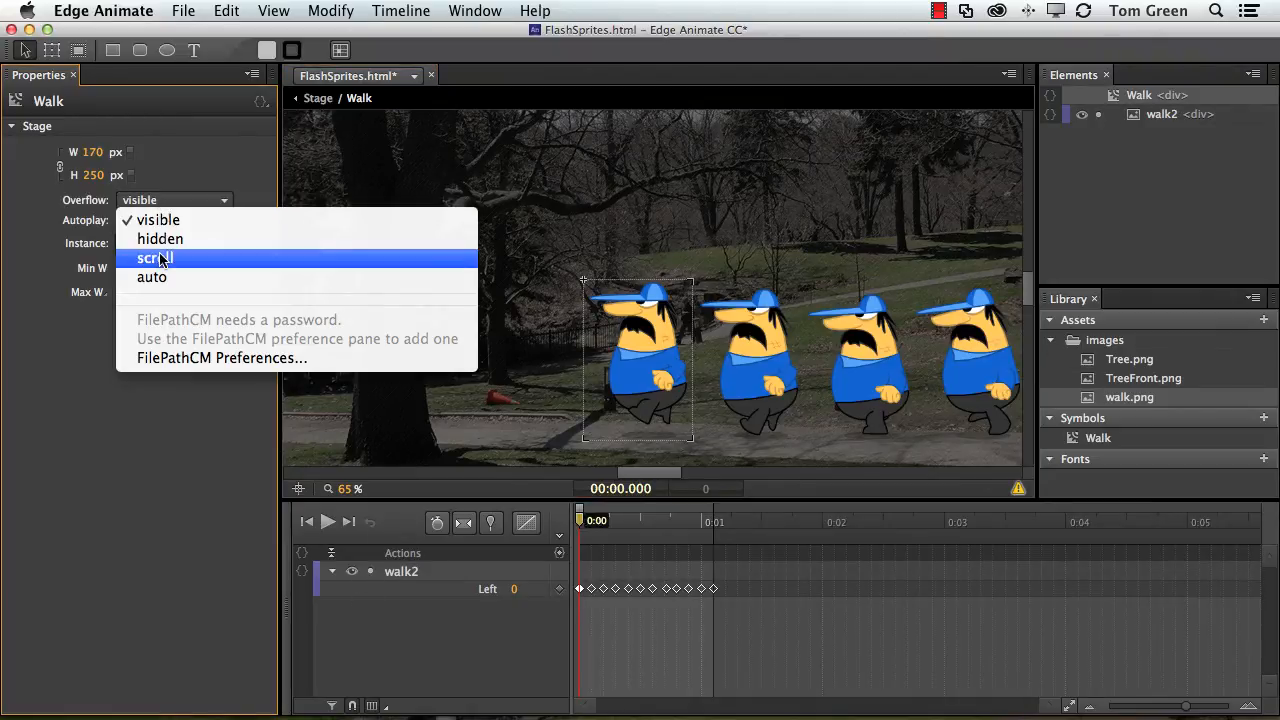
left_click(160, 240)
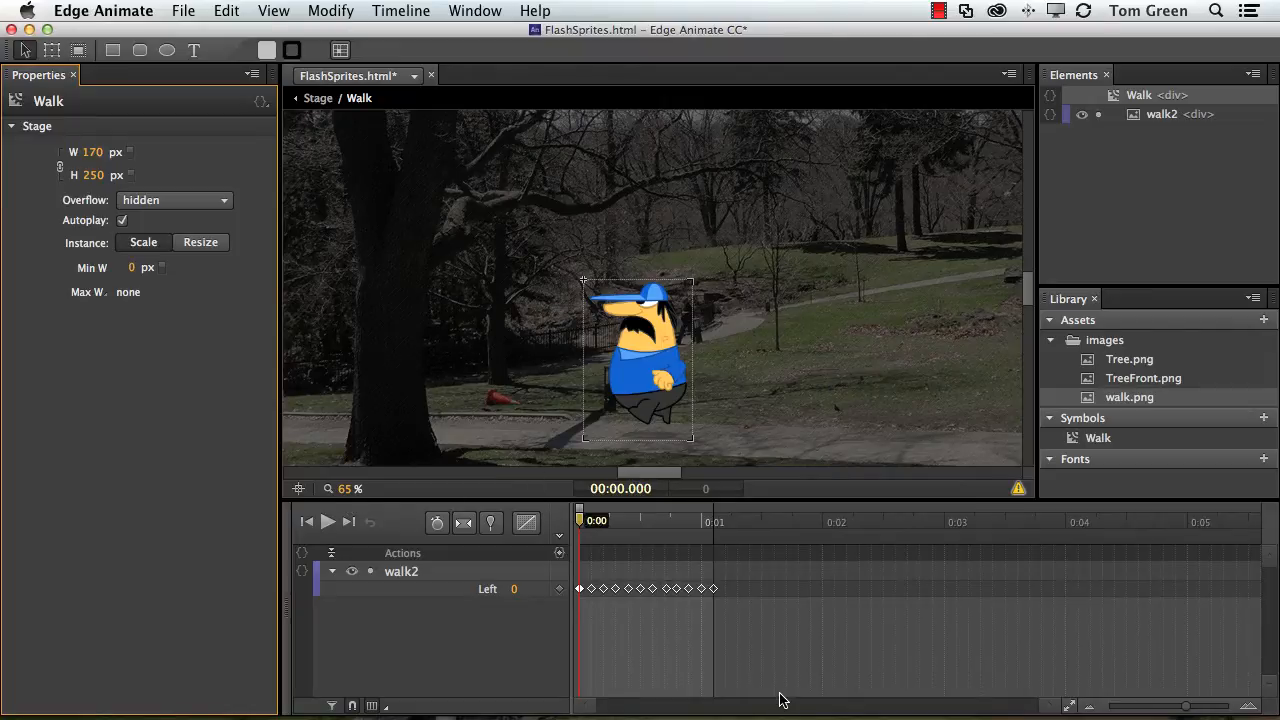
key("space")
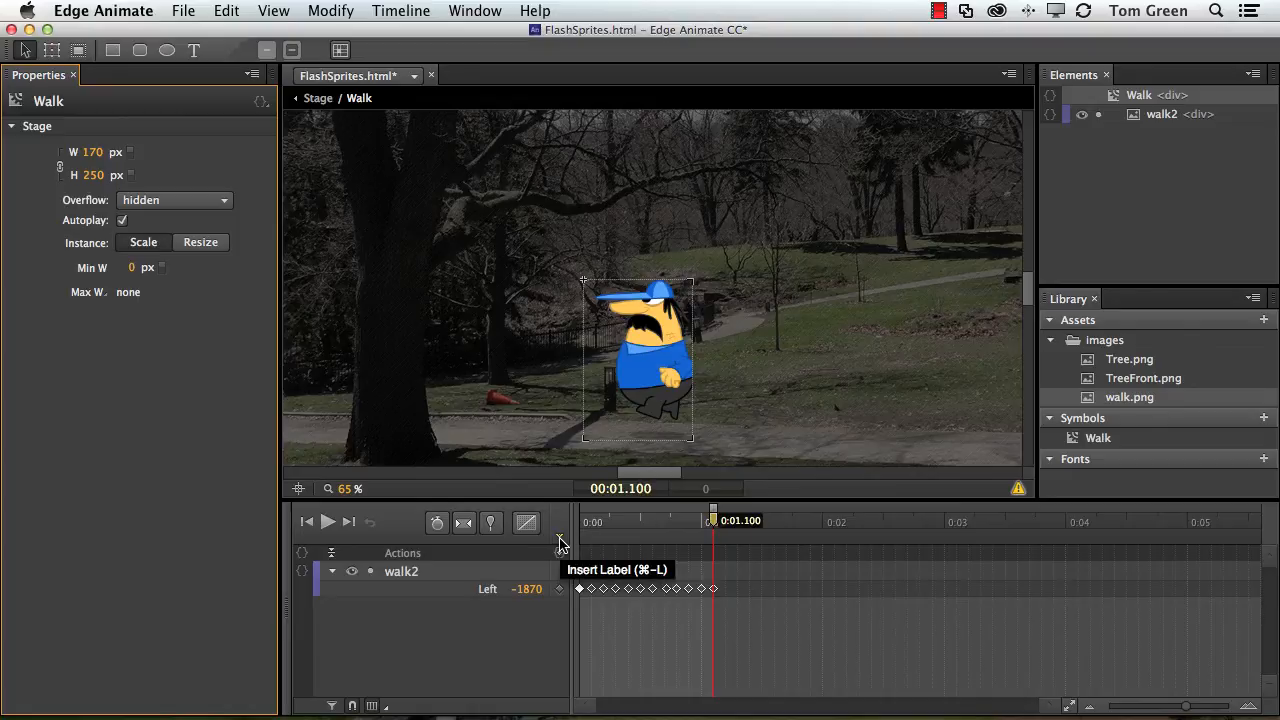
left_click_drag(713, 523, 580, 521)
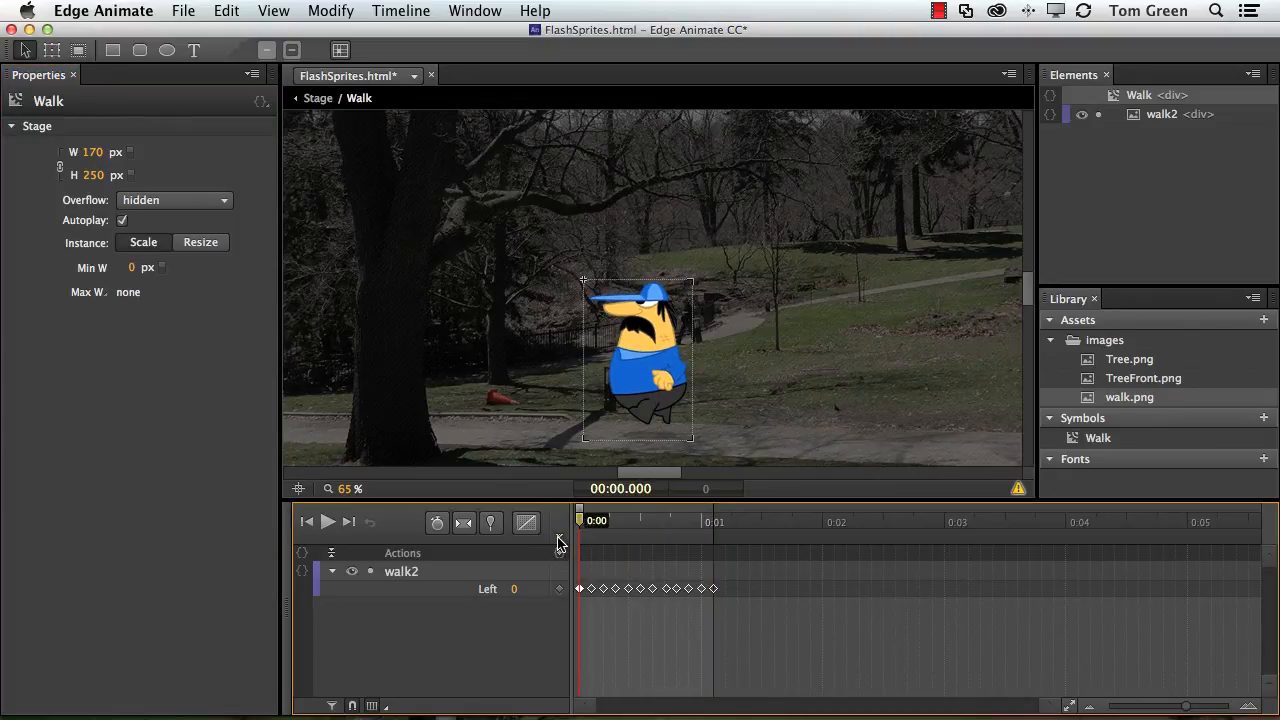
Insert a timeline label named start at 0:00.
left_click(559, 538)
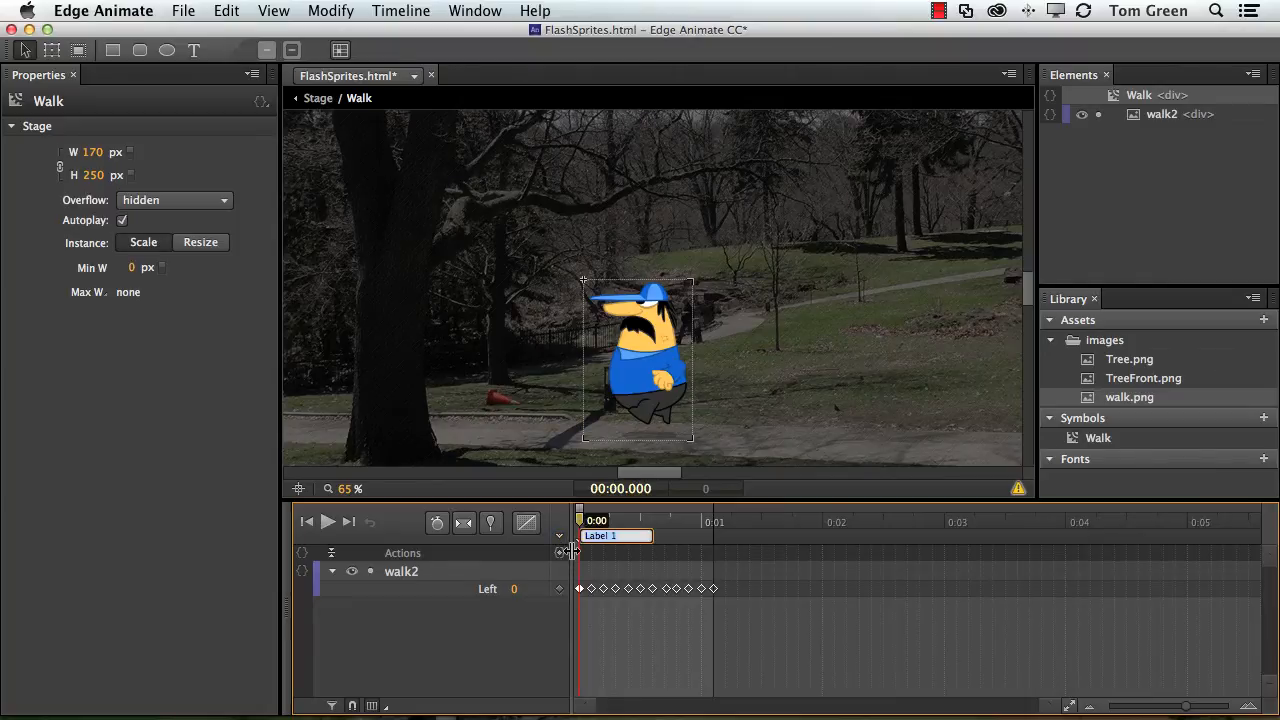
type("start")
At 0:01.100, add a trigger whose code is sym.play("start"); to loop the walk.
left_click_drag(580, 521, 714, 538)
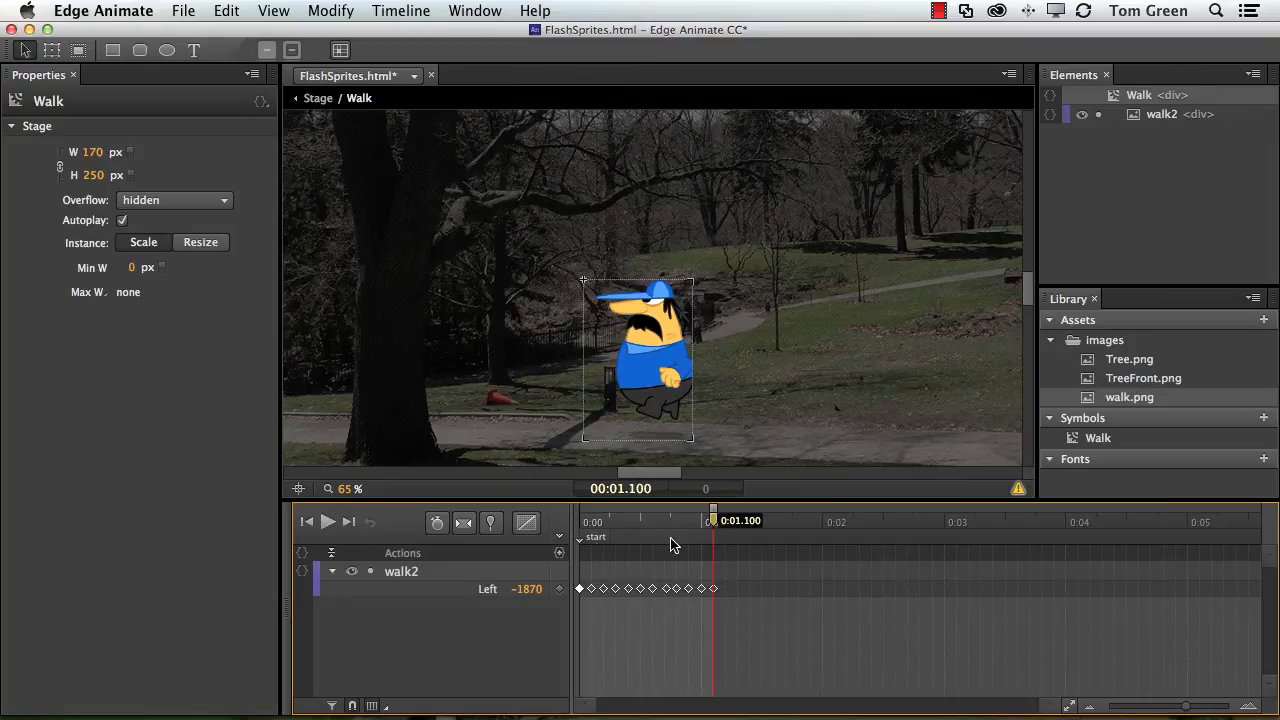
left_click(560, 554)
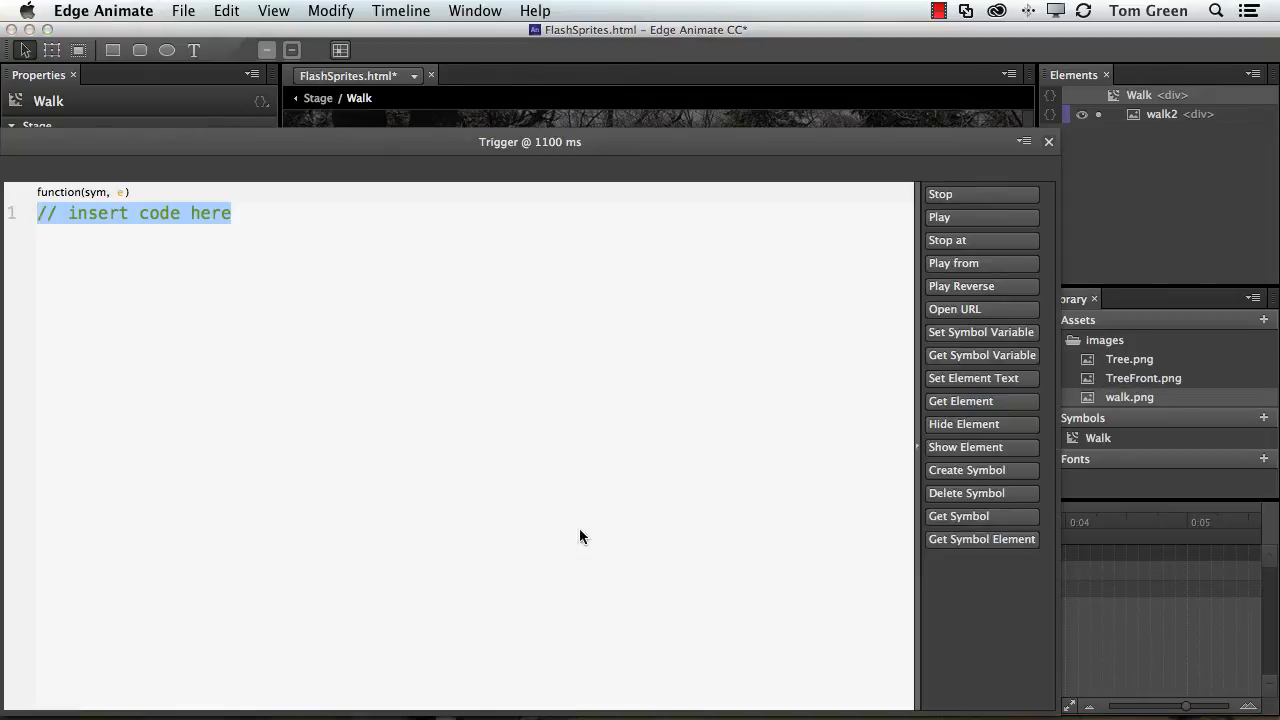
left_click(975, 222)
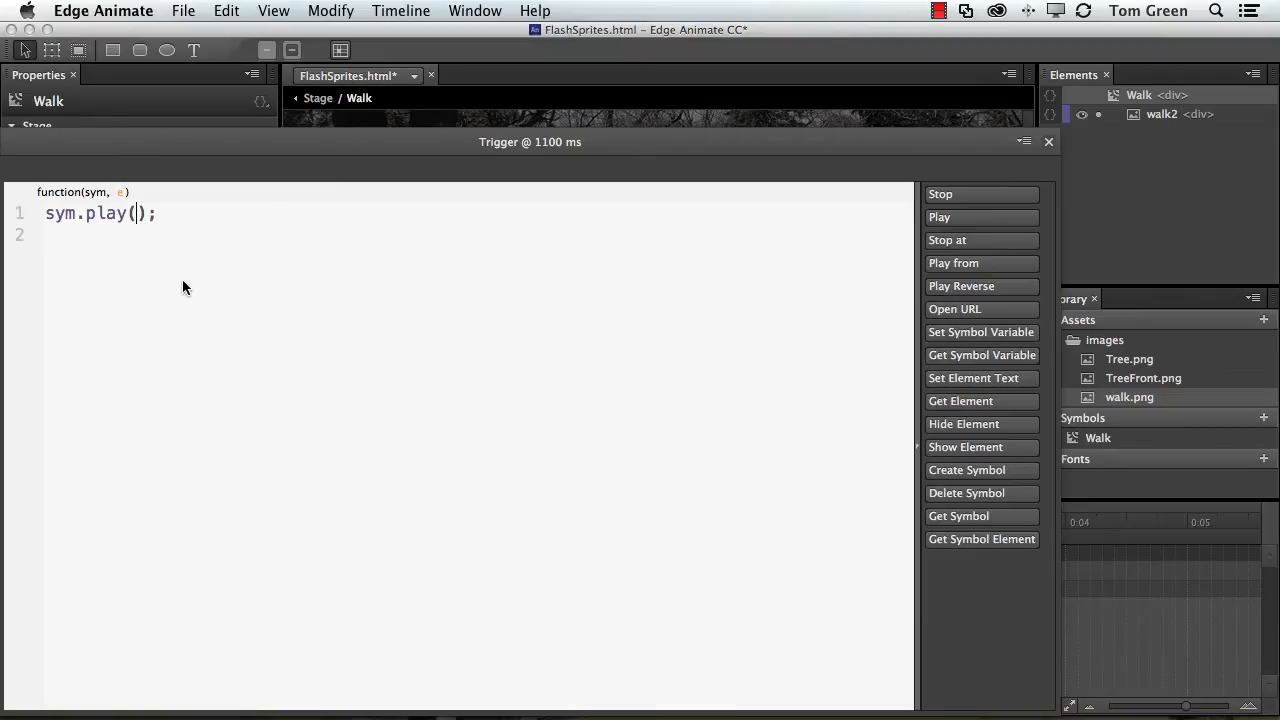
type("\"start")
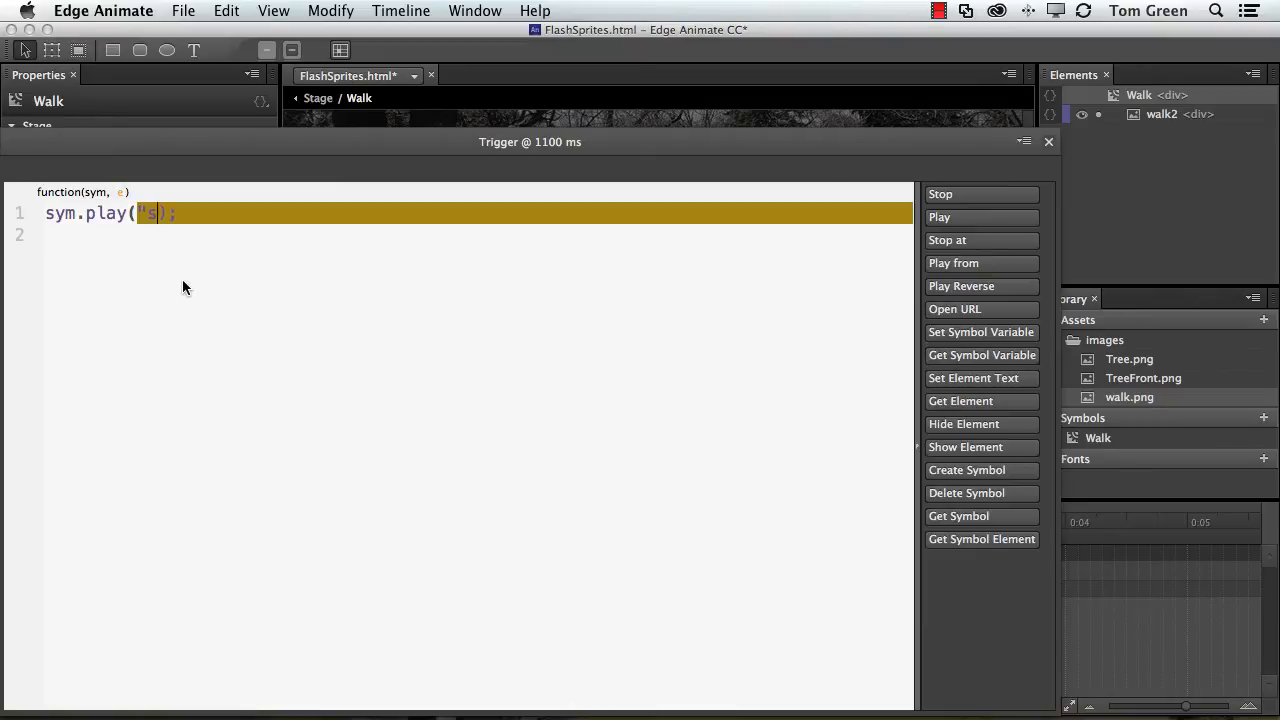
type("\"")
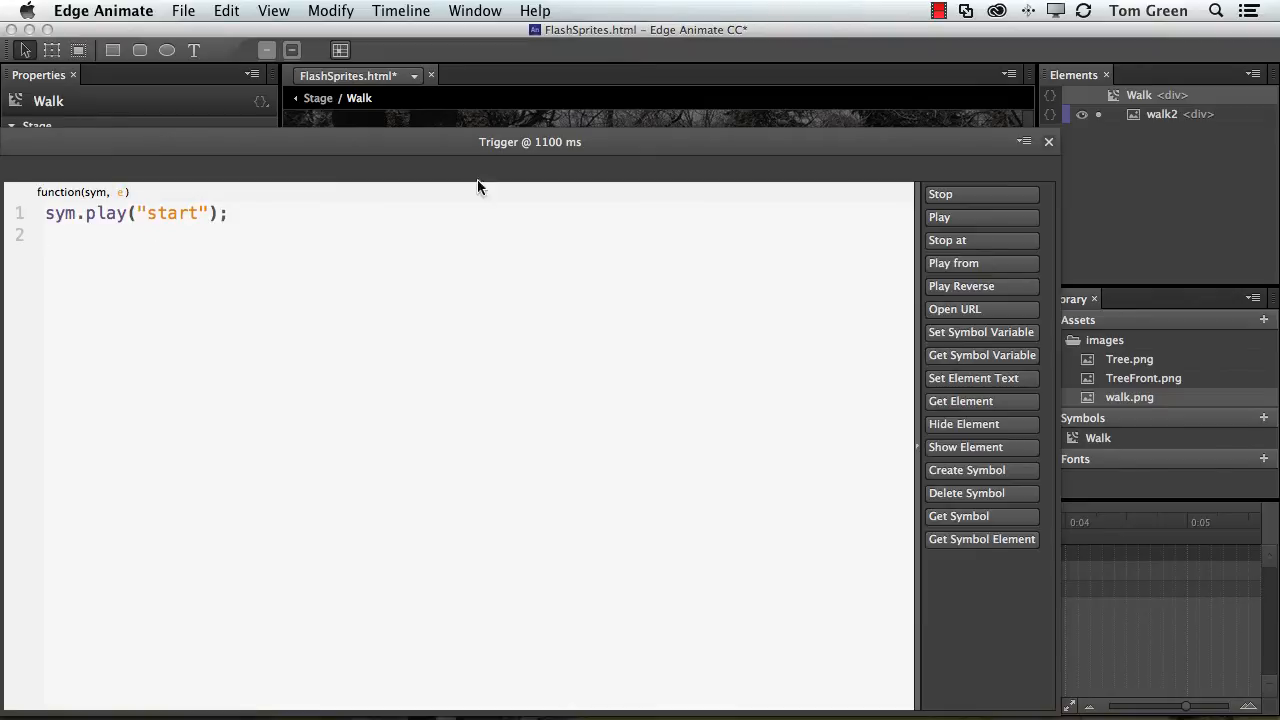
left_click_drag(276, 144, 394, 117)
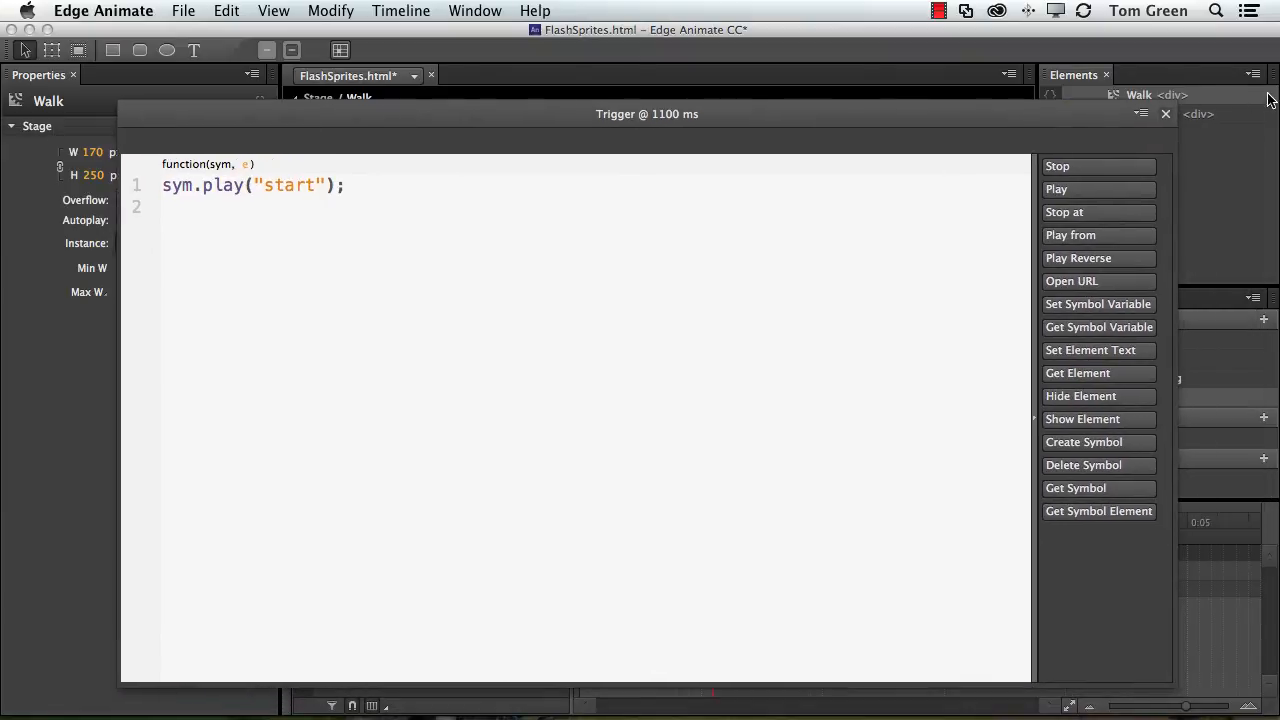
left_click(1165, 116)
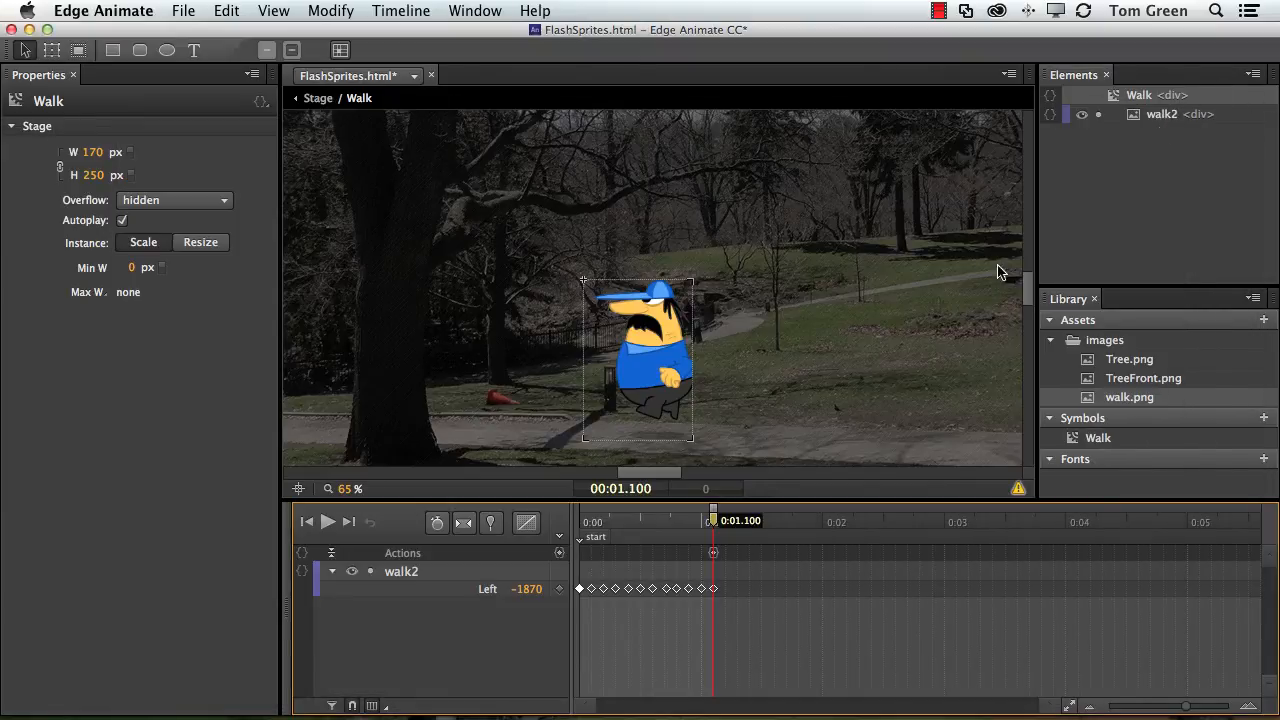
Play the looping walk inside the symbol, then return to the main Stage and play it there.
left_click_drag(716, 531, 566, 522)
key("space")
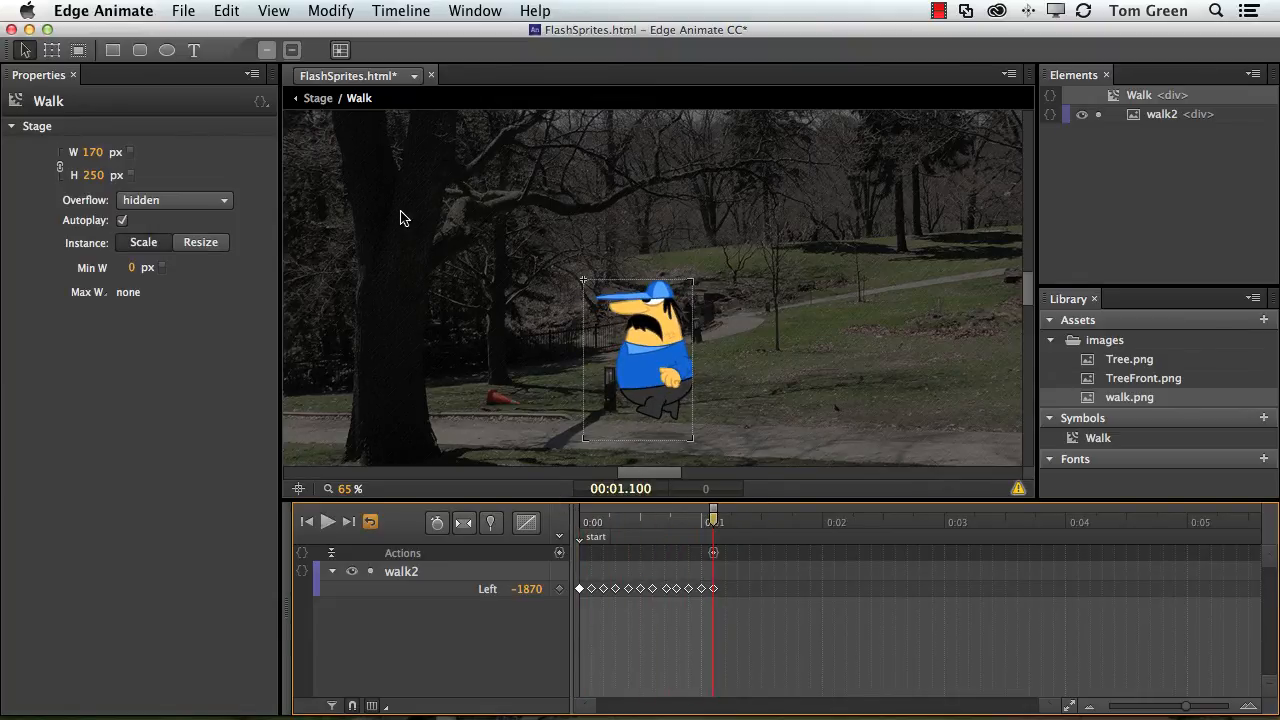
left_click(329, 107)
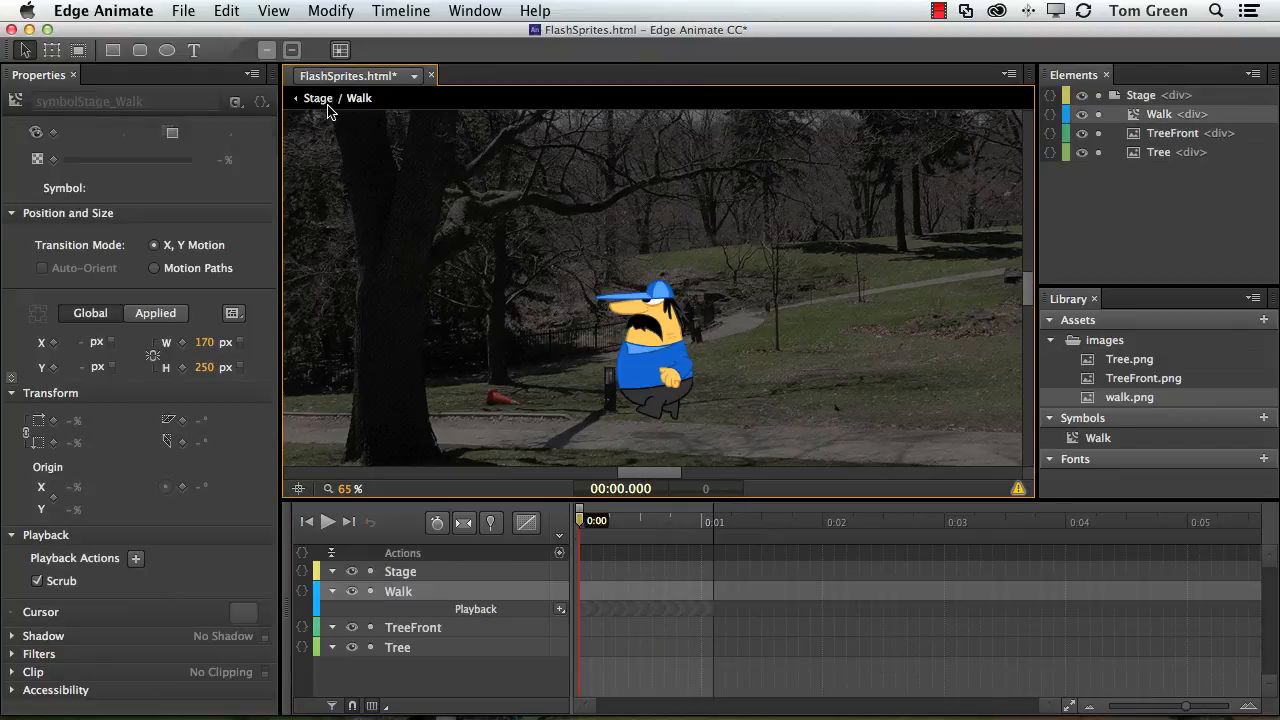
key("space")
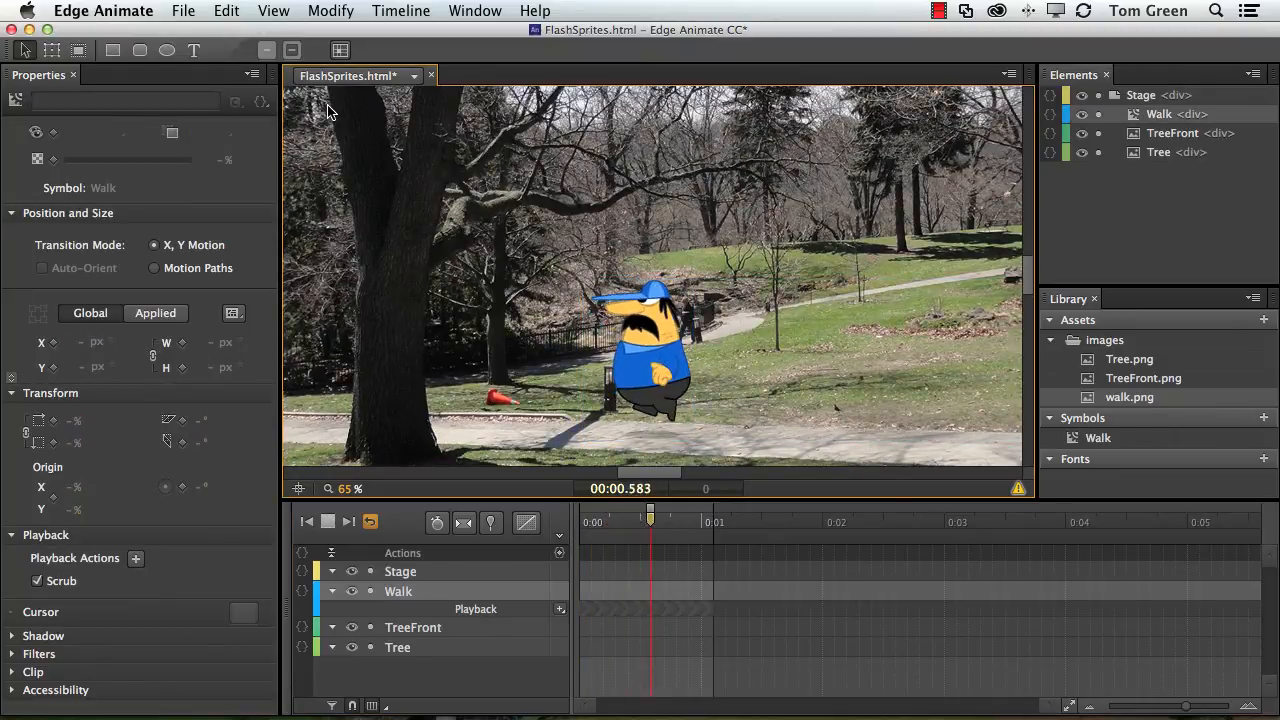